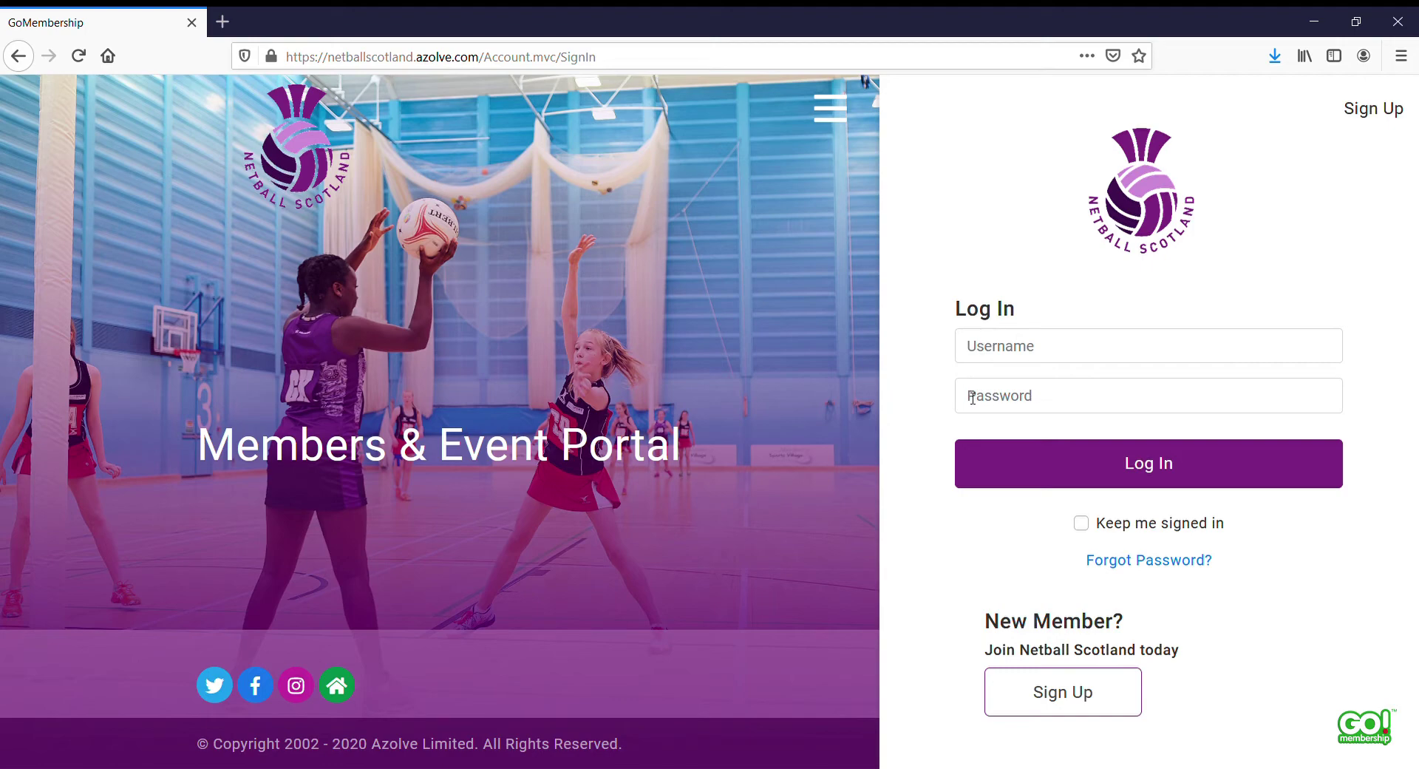
Step: Autofill the saved username and password and tick Keep me signed in
{"action": "left_click", "coordinate": [1008, 356]}
{"action": "left_click", "coordinate": [1001, 383]}
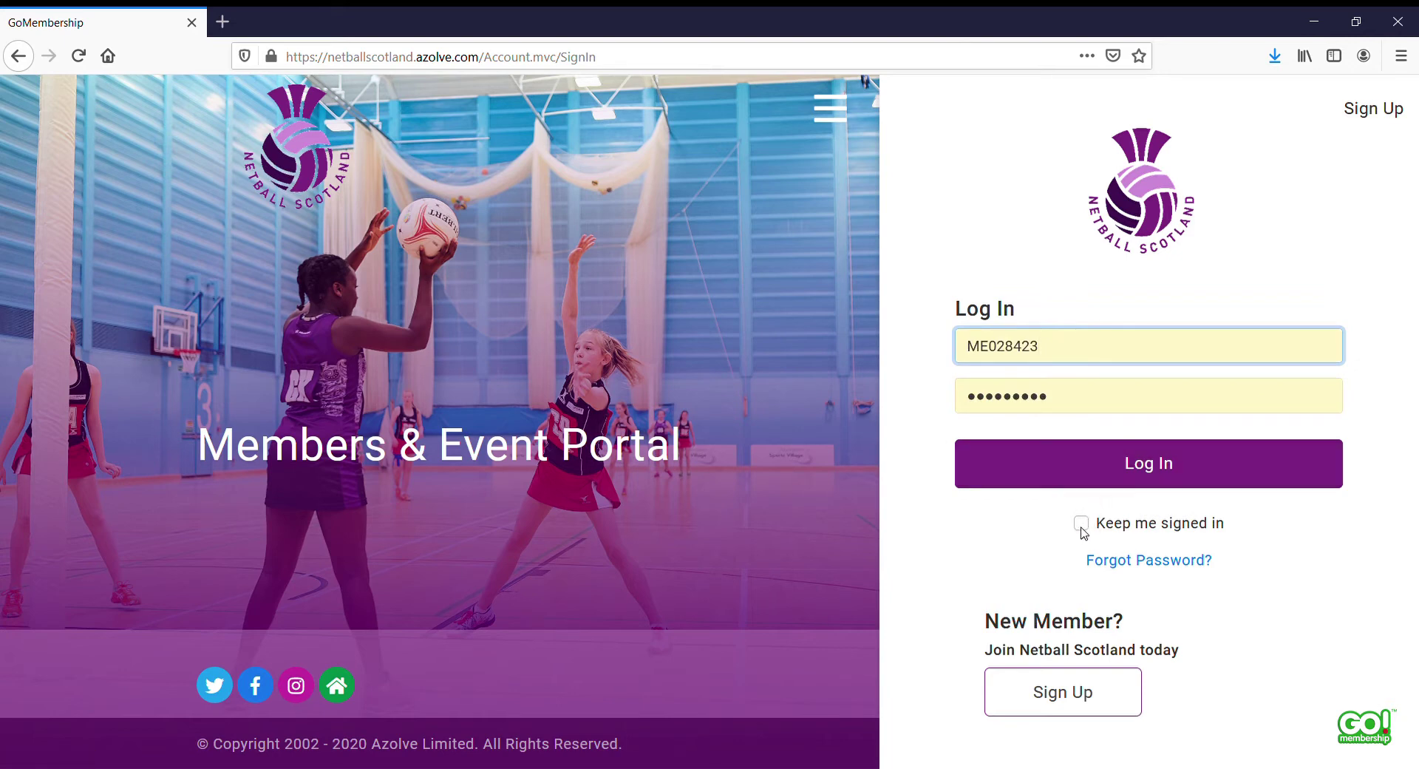
{"action": "left_click", "coordinate": [1081, 523]}
Step: Log in and go from the main menu to TEST Club 2019's Club Profile page
{"action": "left_click", "coordinate": [1143, 470]}
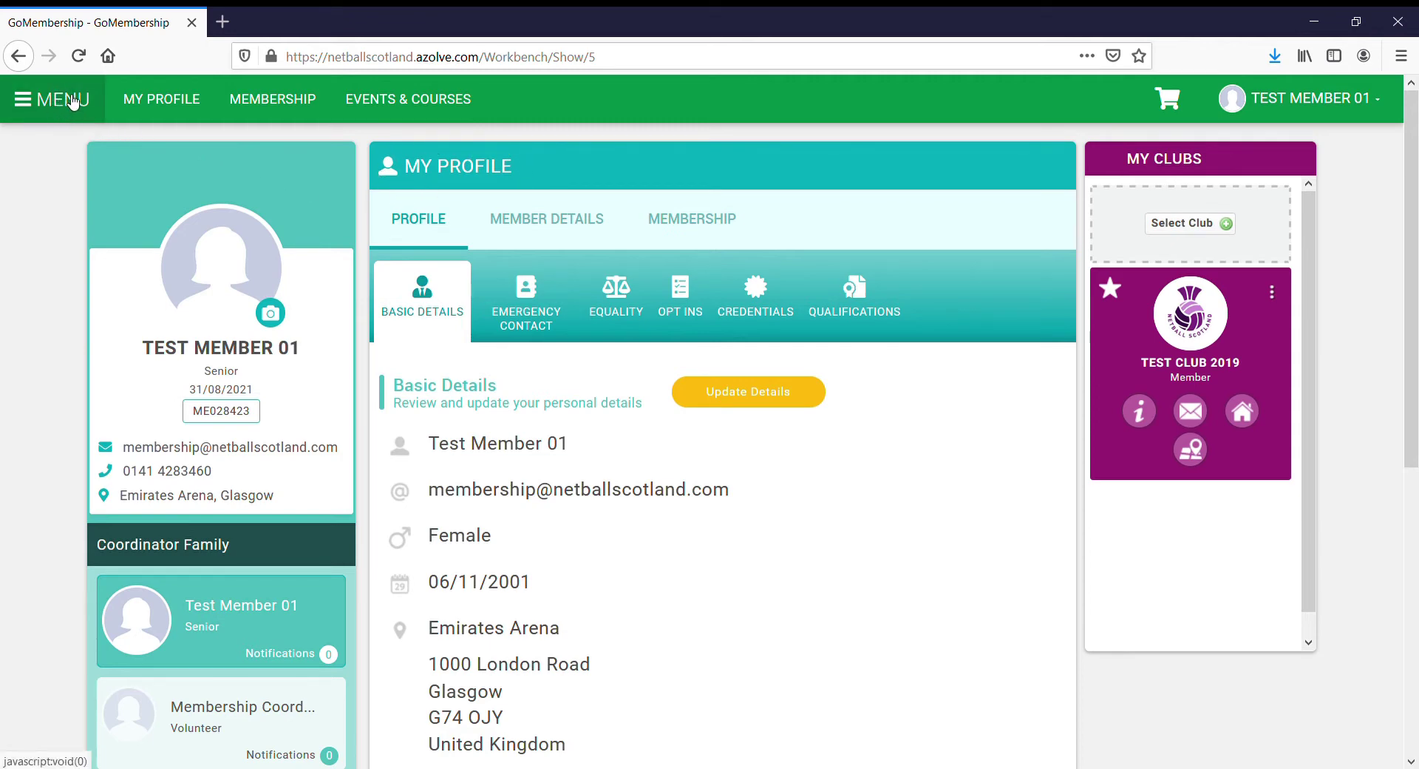
{"action": "left_click", "coordinate": [68, 99]}
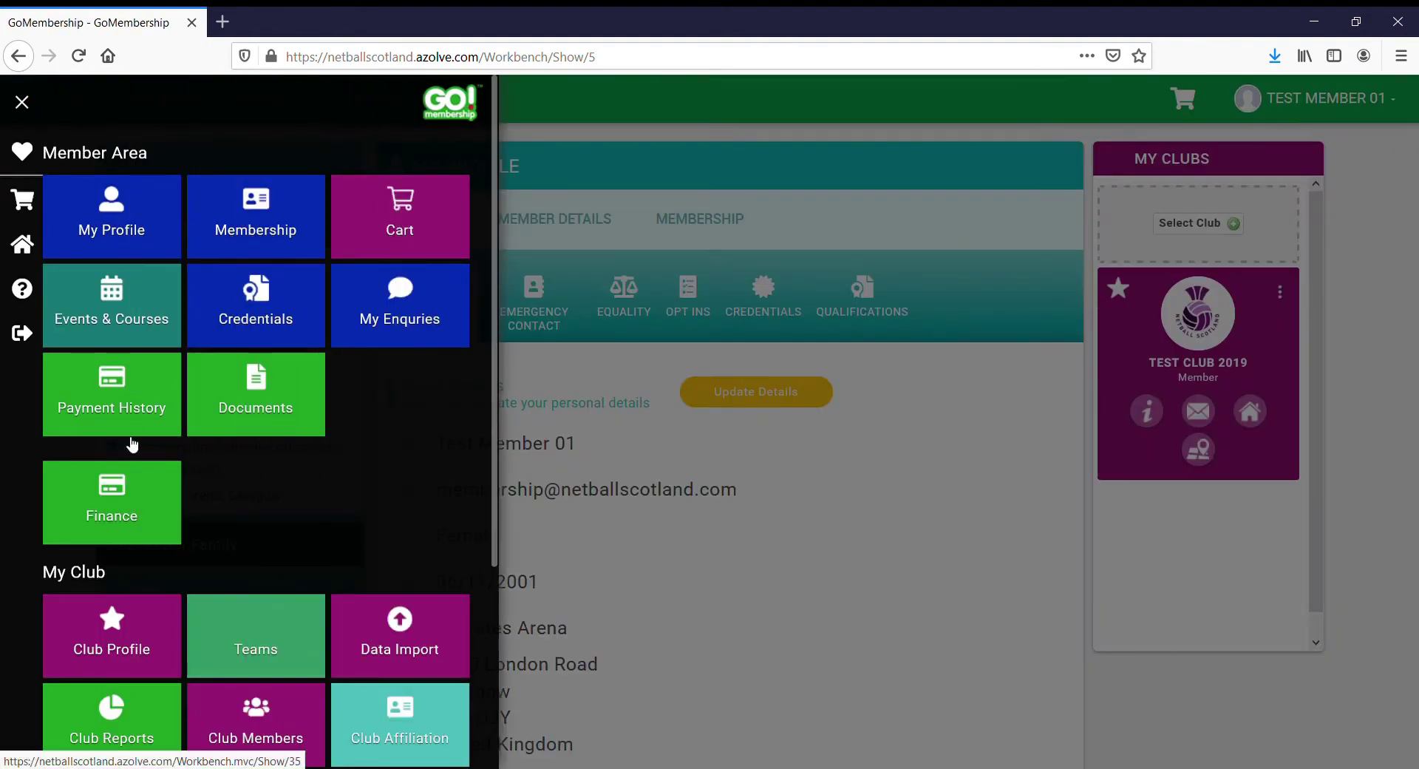
{"action": "left_click", "coordinate": [111, 622]}
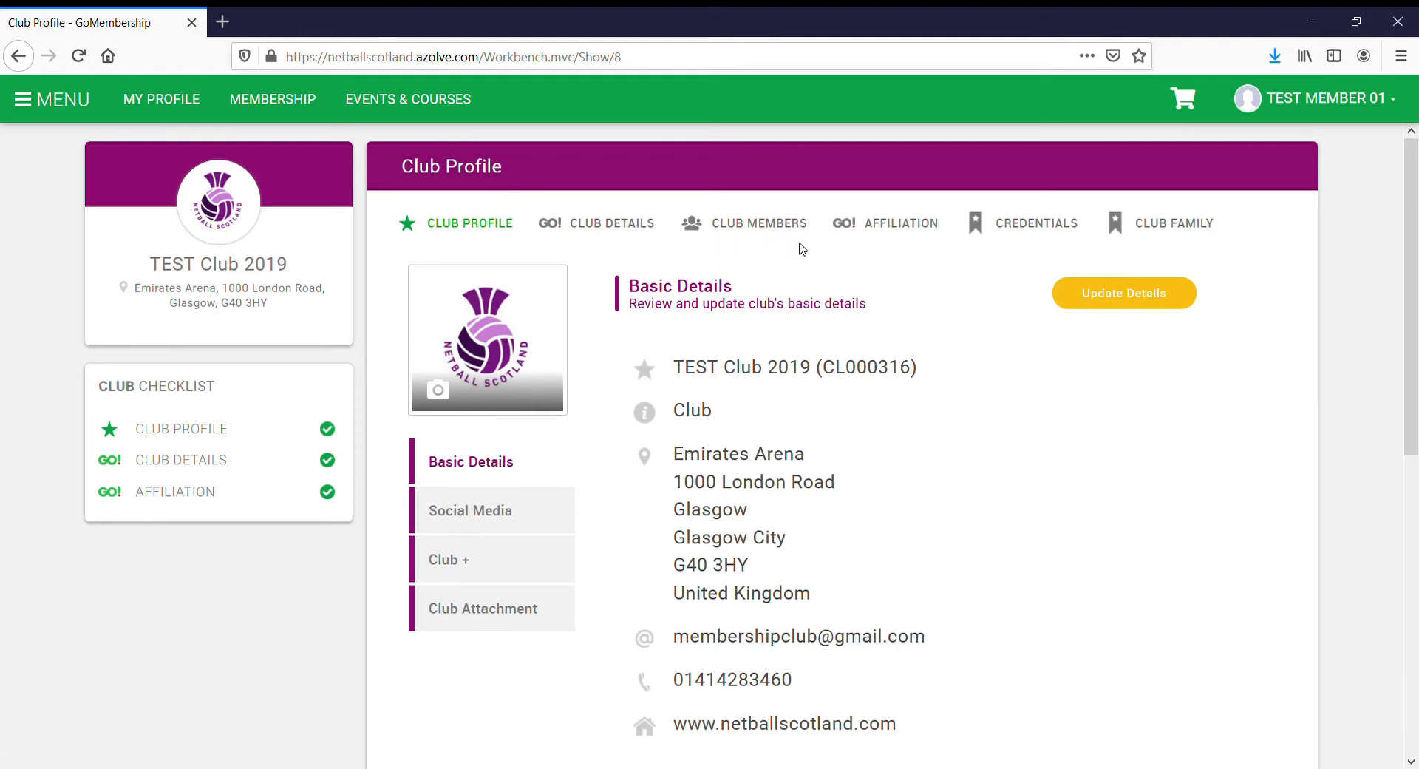
Step: Show the Club Members list (6 members) and start an Add New Member form
{"action": "left_click", "coordinate": [759, 229]}
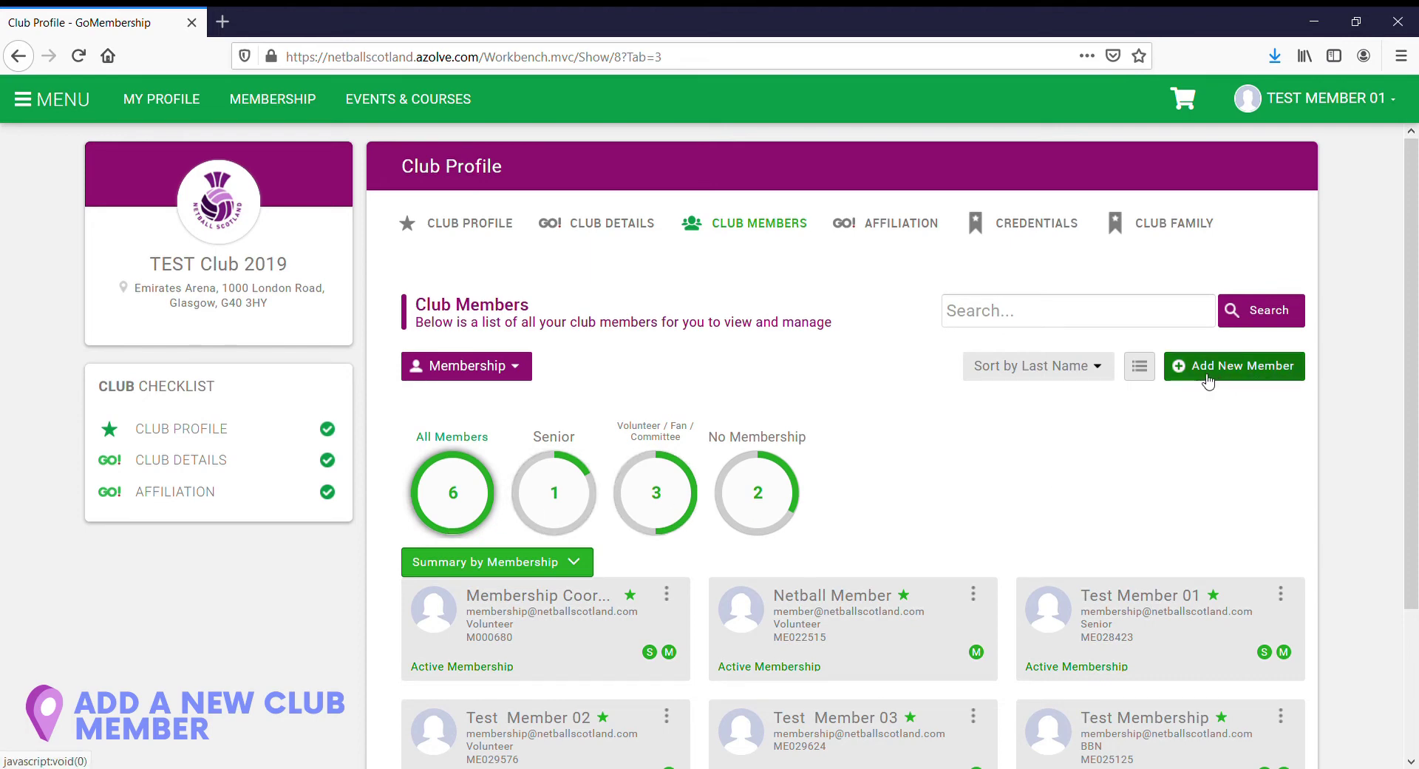
{"action": "left_click", "coordinate": [1251, 382]}
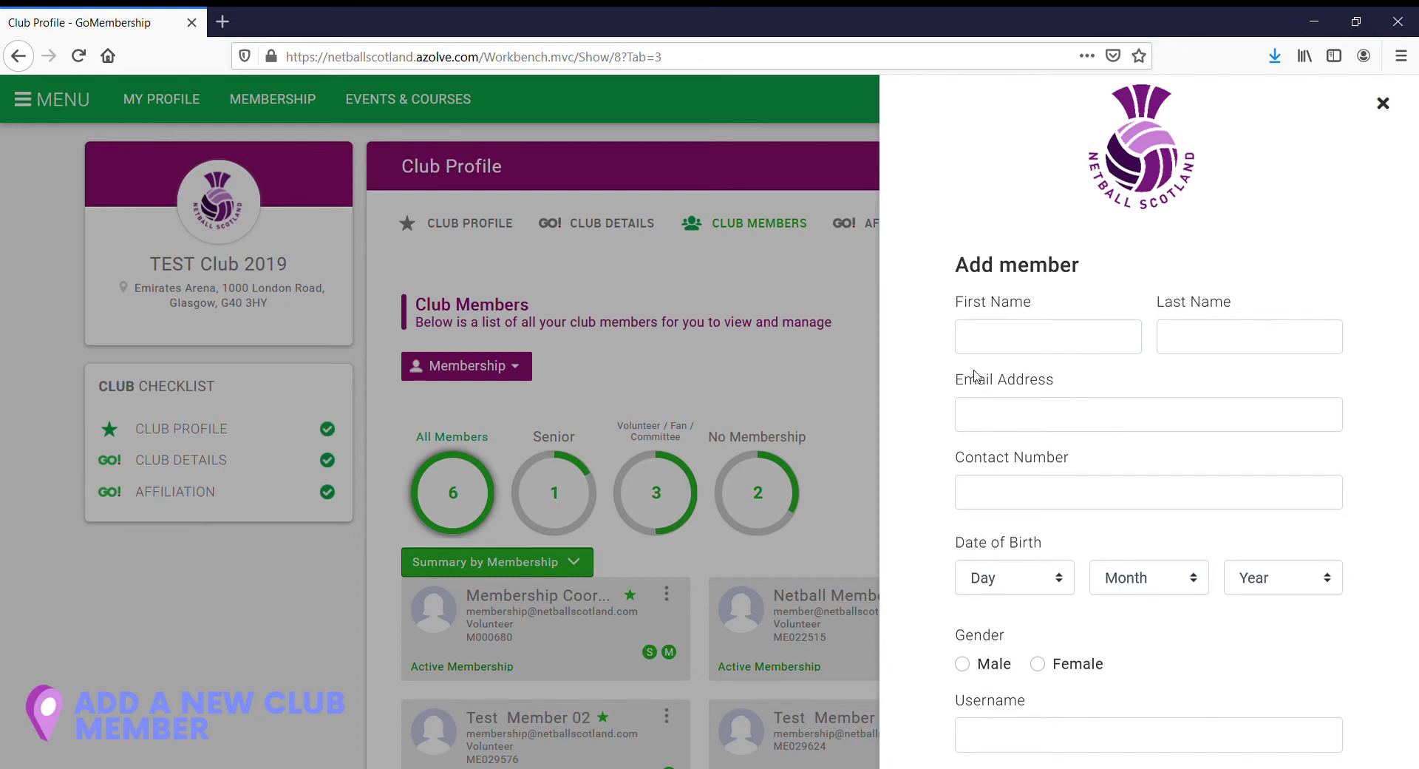
Step: Enter first name Test, last name Member 00, plus the member's e-mail and contact number
{"action": "left_click", "coordinate": [981, 340]}
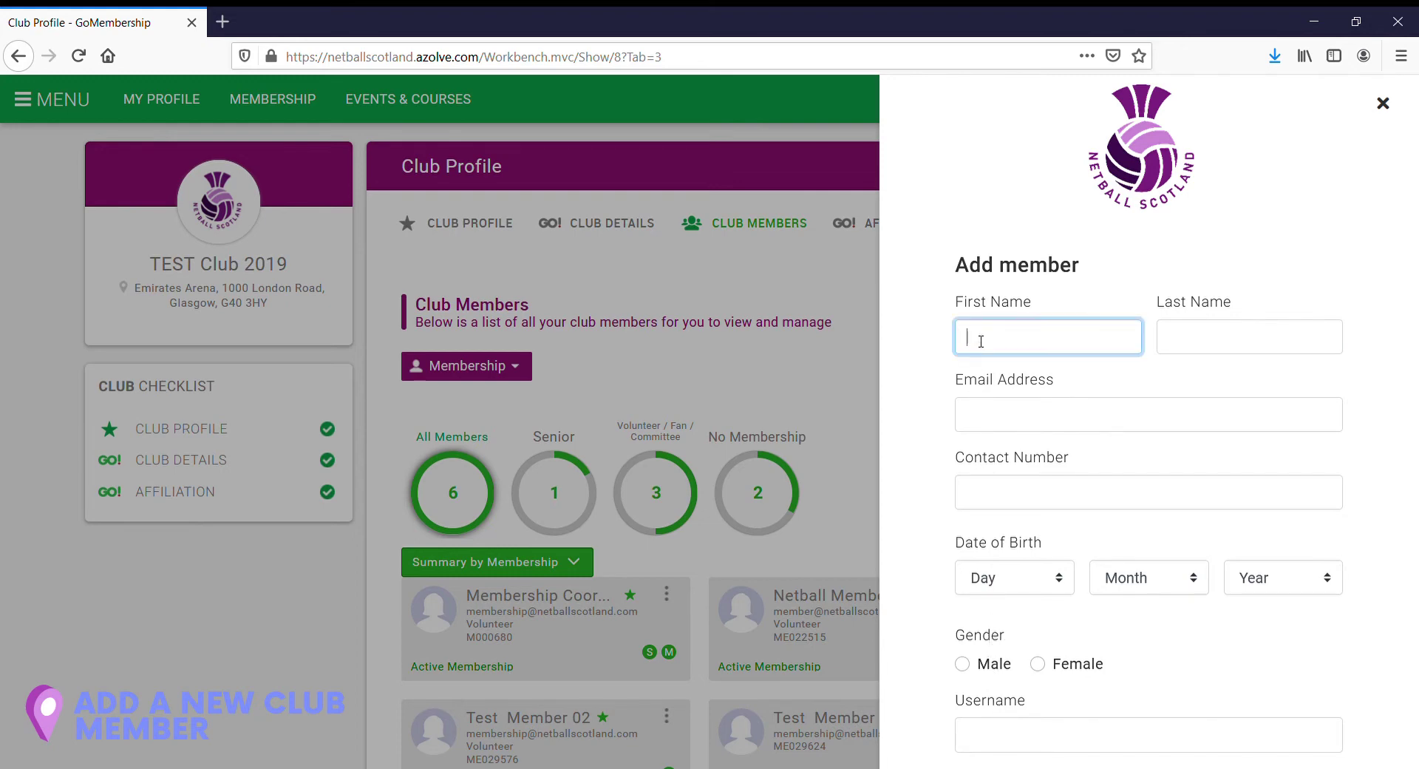
{"action": "type", "text": "Test"}
{"action": "left_click", "coordinate": [1239, 334]}
{"action": "type", "text": "Member "}
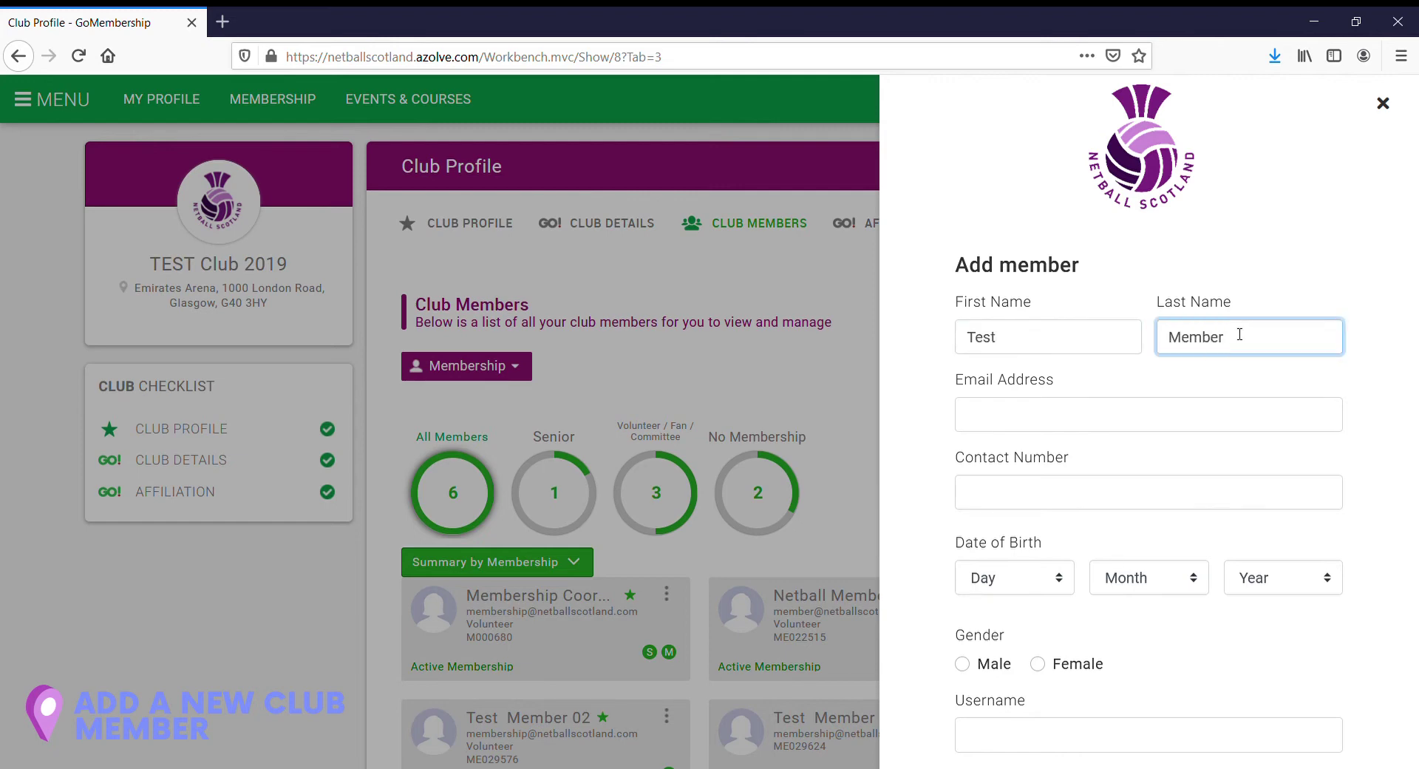
{"action": "type", "text": "00"}
{"action": "left_click", "coordinate": [1105, 415]}
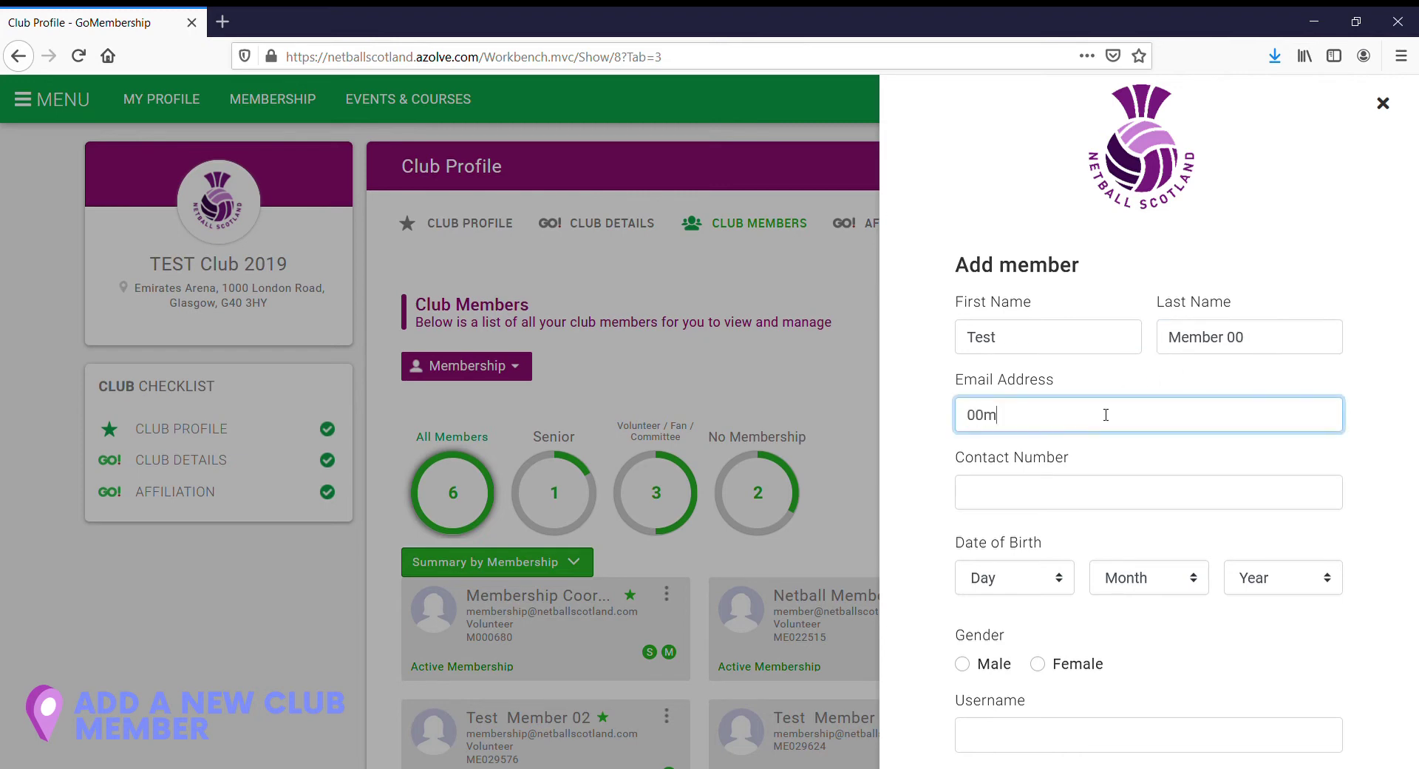
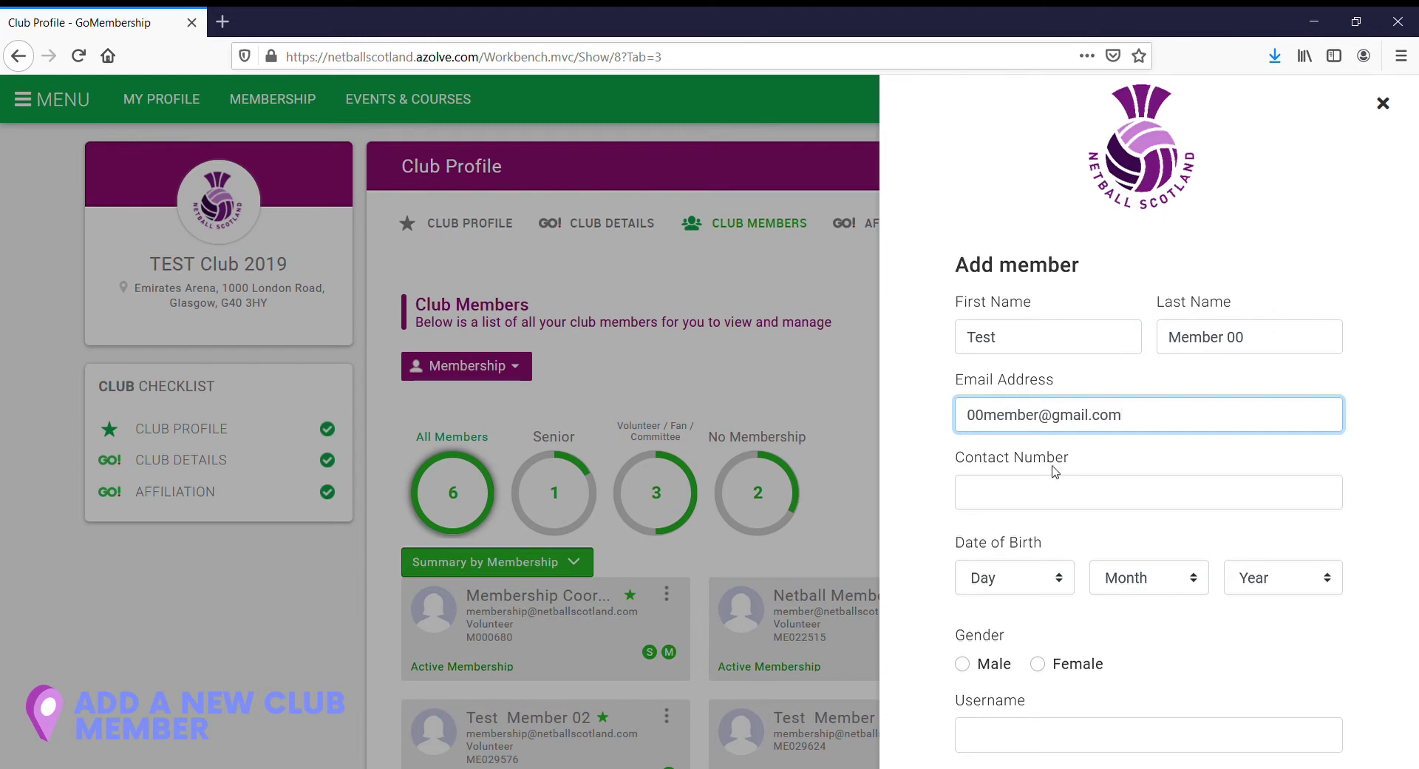
{"action": "left_click", "coordinate": [1052, 492]}
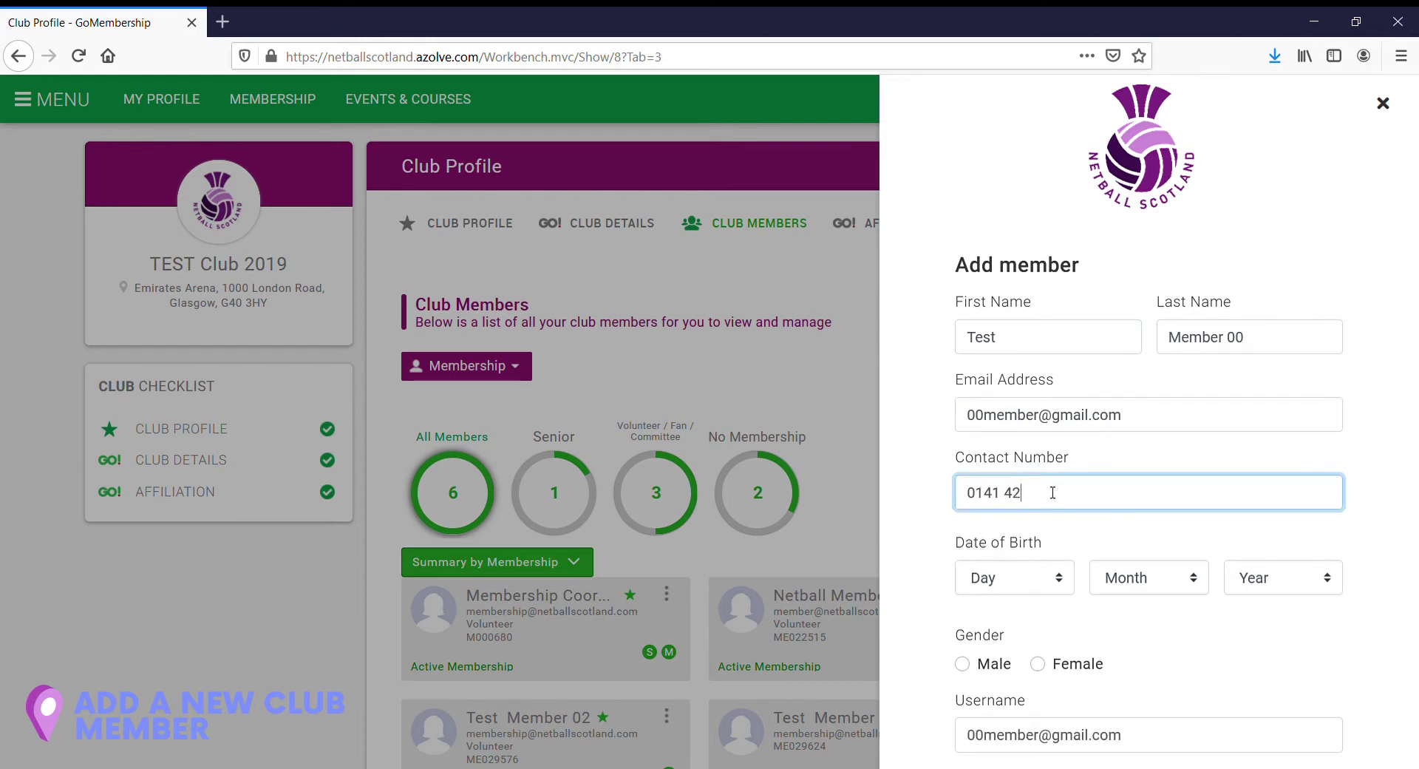
Step: Set the date of birth to 01/03/2009
{"action": "left_click", "coordinate": [1010, 580]}
{"action": "key", "text": "Down"}
{"action": "left_click", "coordinate": [1114, 581]}
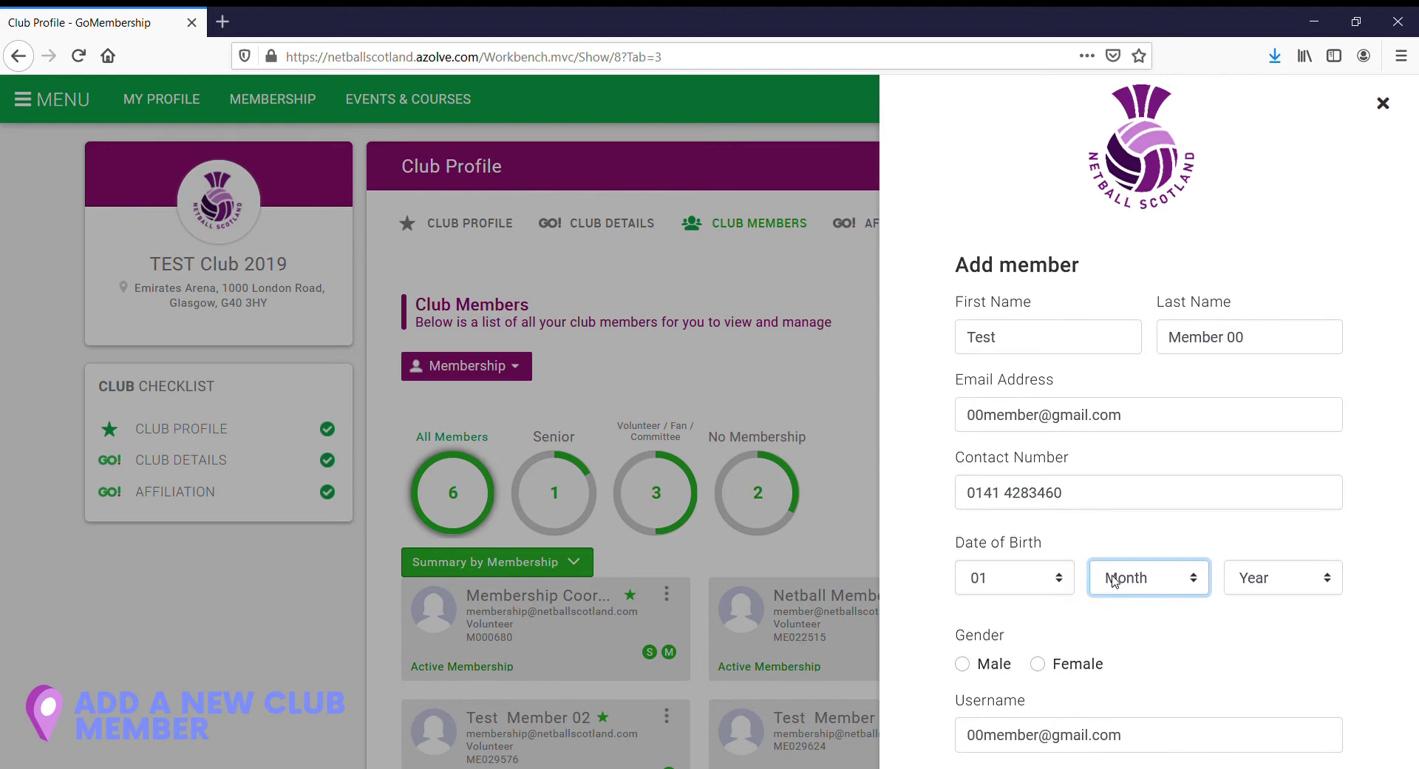
{"action": "key", "text": "Down"}
{"action": "key", "text": "Down"}
{"action": "key", "text": "Down"}
{"action": "left_click", "coordinate": [1260, 583]}
{"action": "type", "text": "2009"}
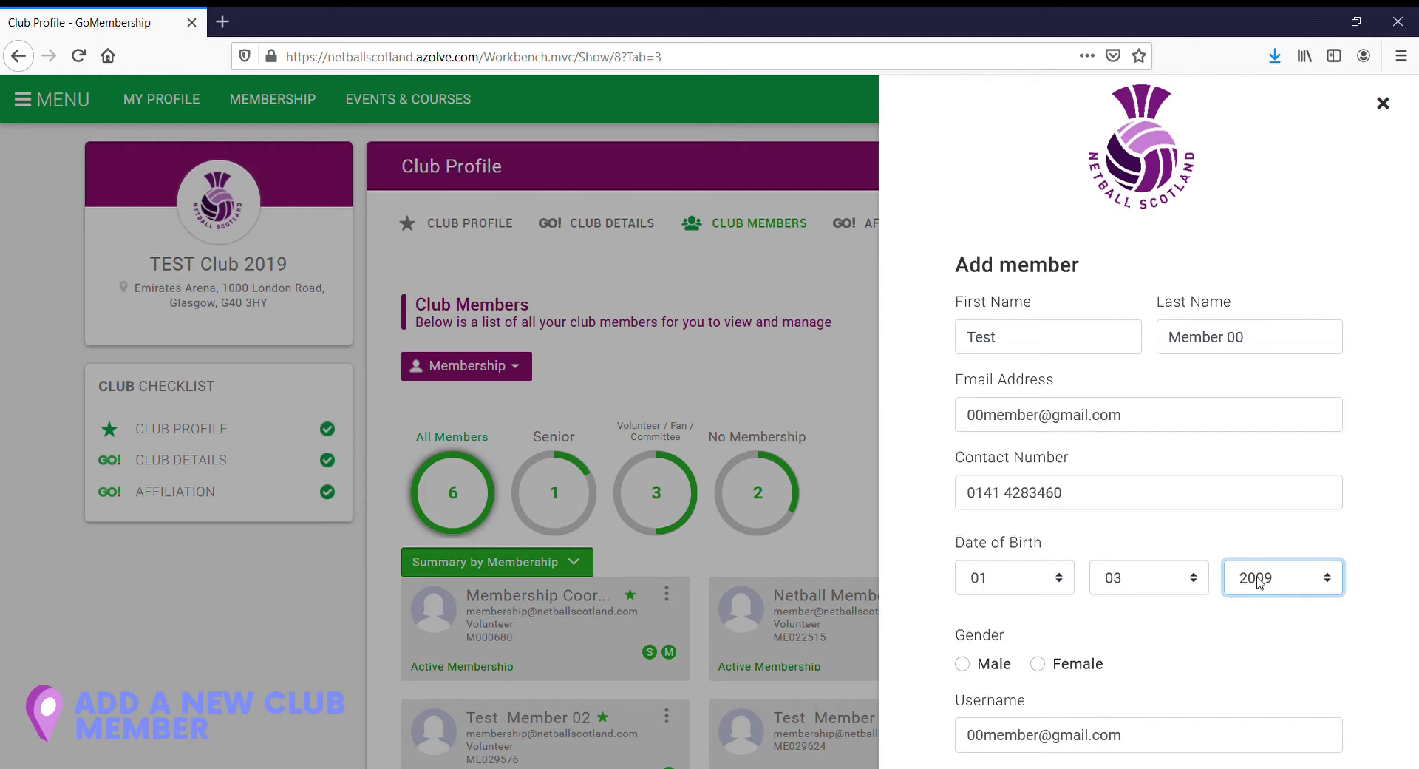
{"action": "left_click", "coordinate": [1261, 618]}
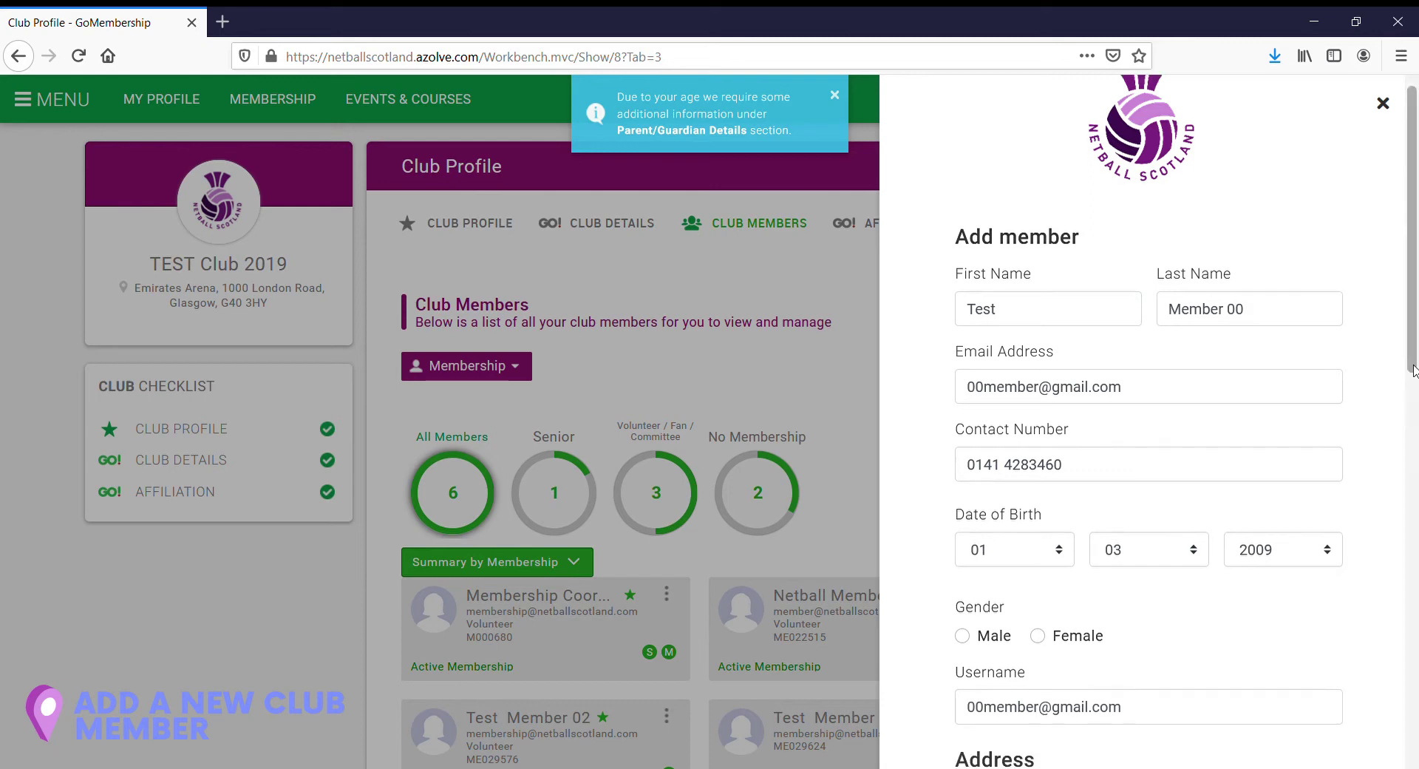
Step: Mark the member as Female and change her username to 00Member
{"action": "scroll", "coordinate": [1413, 369], "scroll_direction": "down", "scroll_amount": 3}
{"action": "scroll", "coordinate": [1061, 347], "scroll_direction": "down", "scroll_amount": 3}
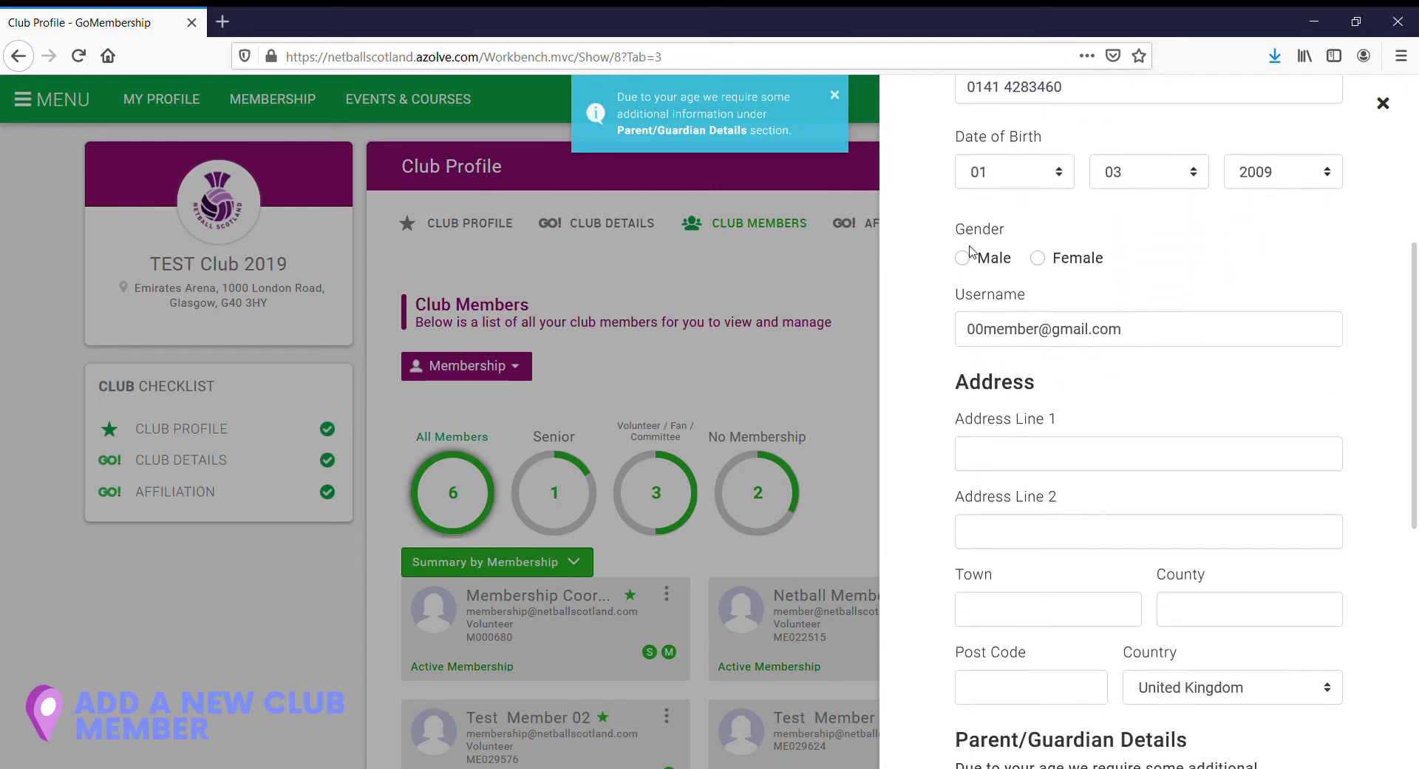
{"action": "left_click", "coordinate": [1038, 259]}
{"action": "left_click_drag", "start_coordinate": [1129, 335], "coordinate": [970, 334]}
{"action": "key", "text": "BackSpace"}
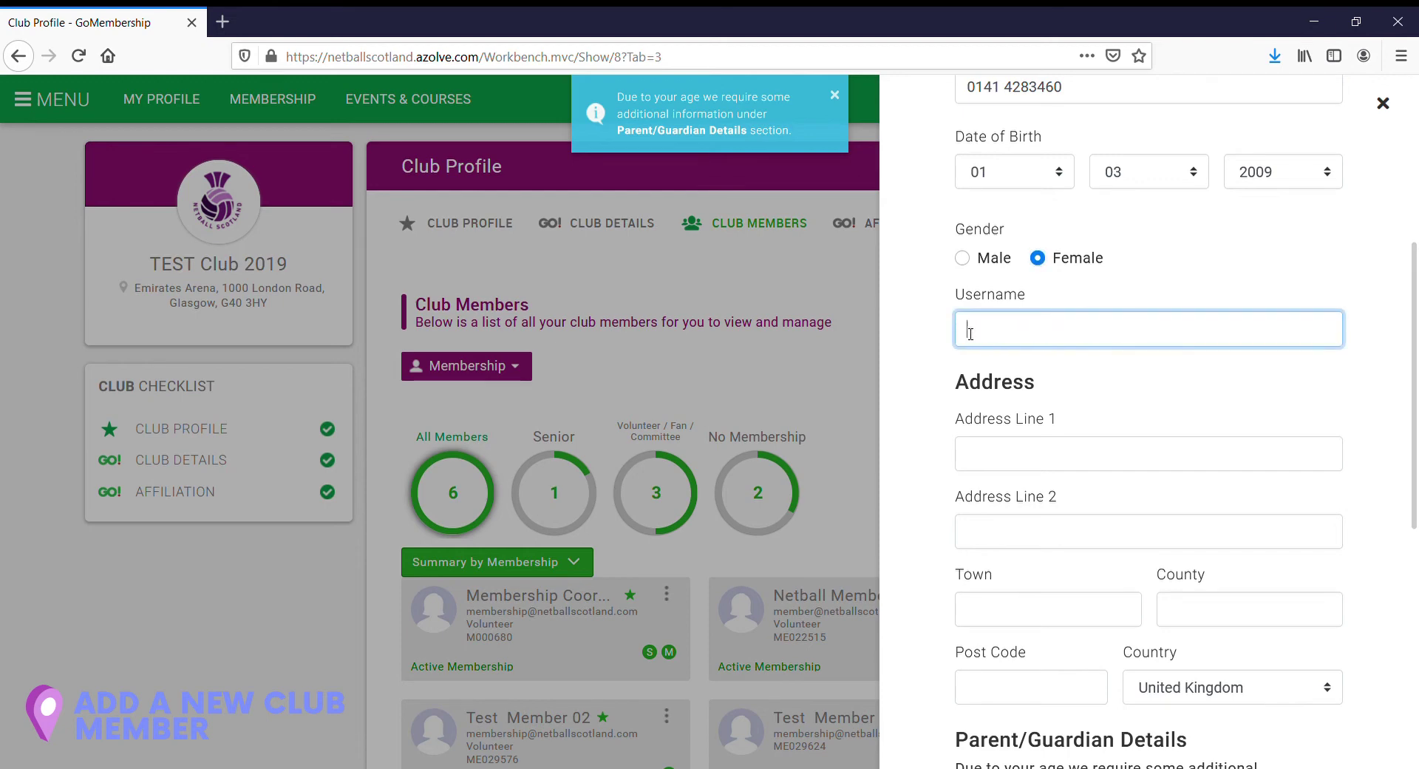
{"action": "type", "text": "00Member"}
Step: Fill in the member's postal address lines, town and county
{"action": "left_click", "coordinate": [984, 457]}
{"action": "type", "text": "1000 London Road"}
{"action": "left_click", "coordinate": [986, 543]}
{"action": "type", "text": "Emirae"}
{"action": "key", "text": "BackSpace"}
{"action": "type", "text": "tes Arena"}
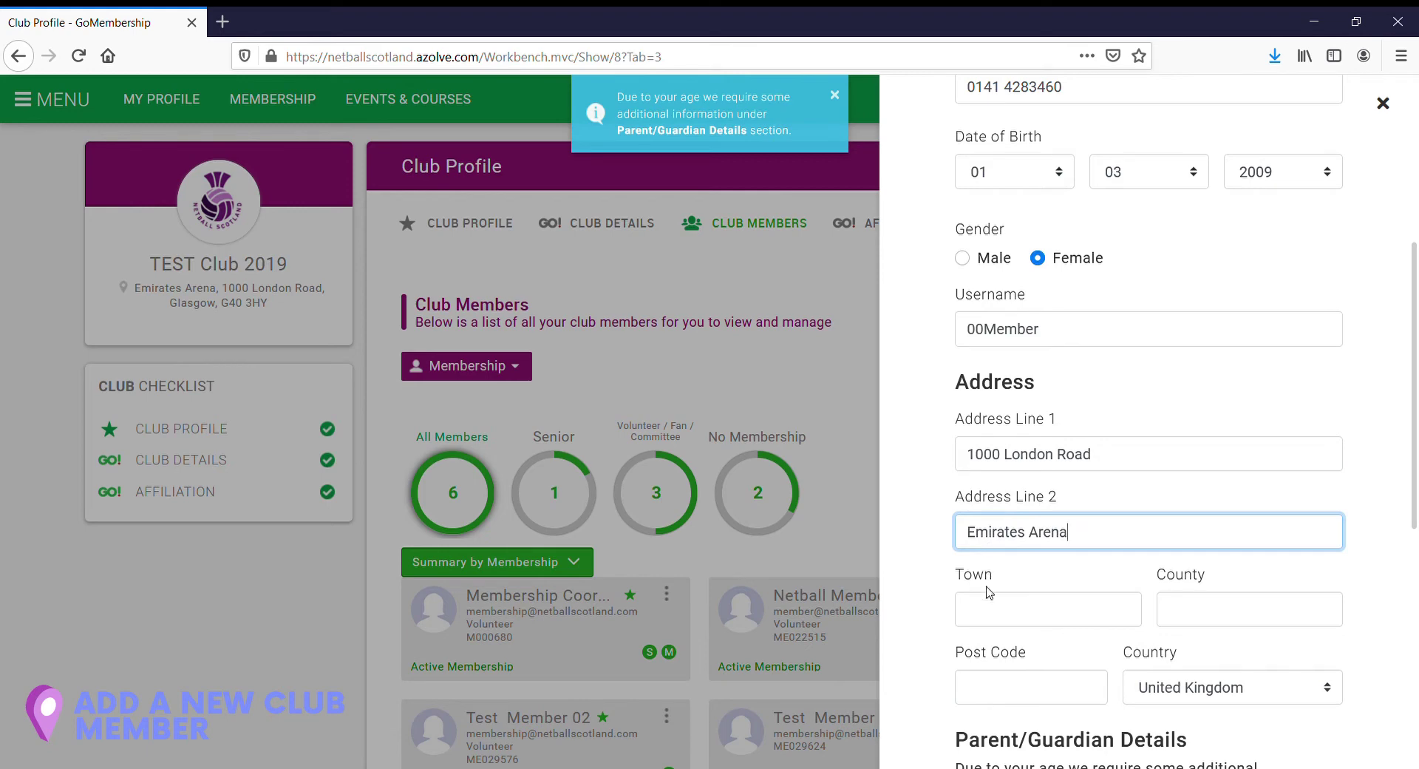
{"action": "left_click", "coordinate": [995, 608]}
{"action": "type", "text": "Glasgow"}
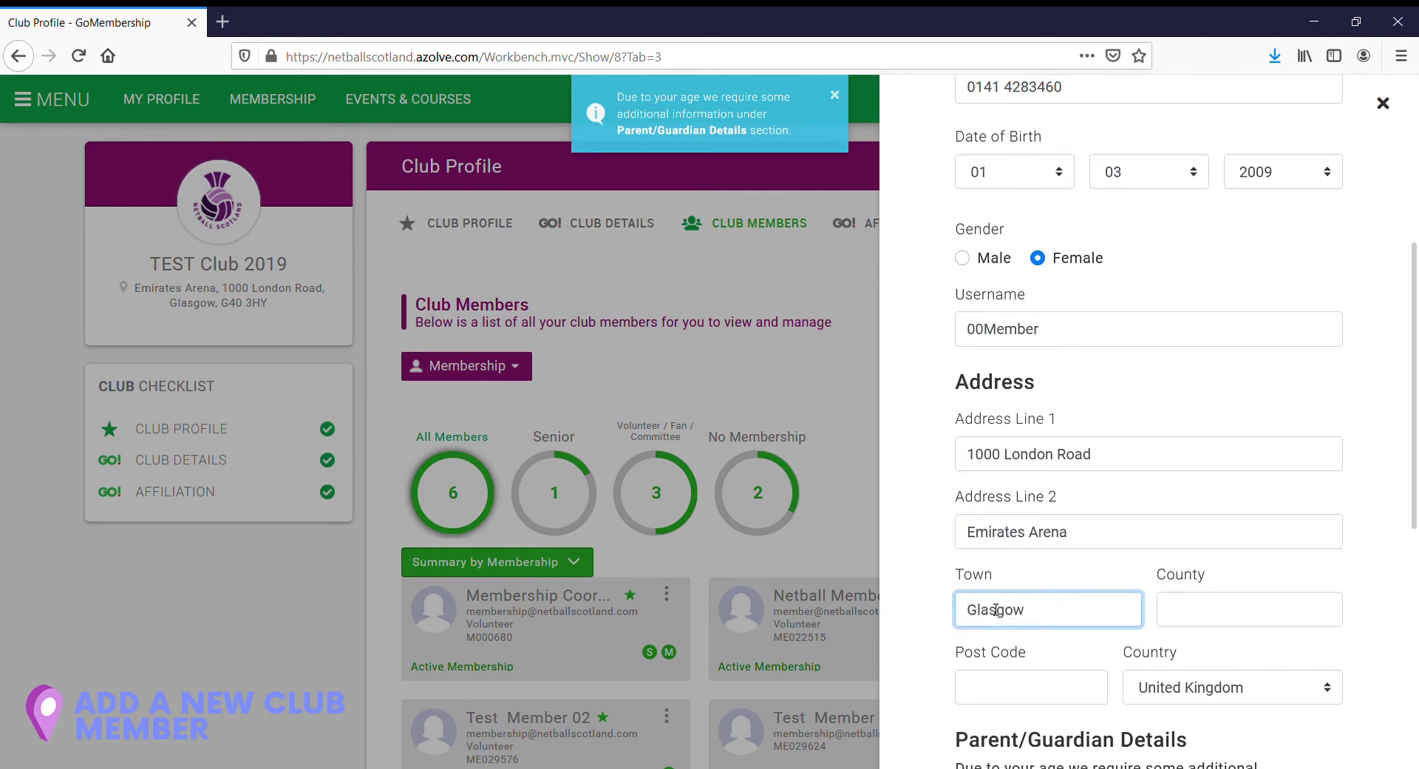
{"action": "left_click", "coordinate": [1201, 618]}
{"action": "type", "text": "Glasgow City"}
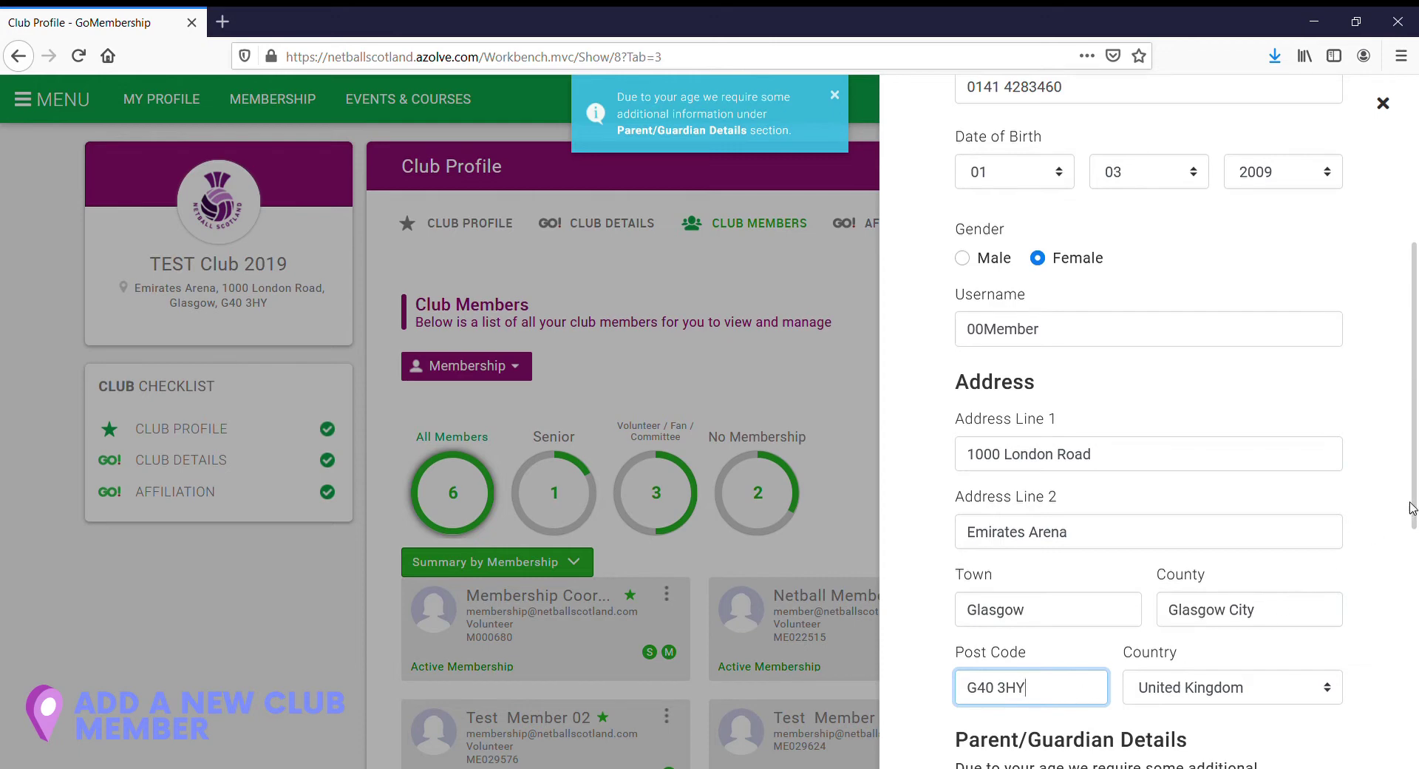
{"action": "scroll", "coordinate": [1412, 458], "scroll_direction": "down", "scroll_amount": 3}
Step: Enter parent/guardian name Membership Coordinator and the parent's e-mail address
{"action": "scroll", "coordinate": [1232, 450], "scroll_direction": "down", "scroll_amount": 3}
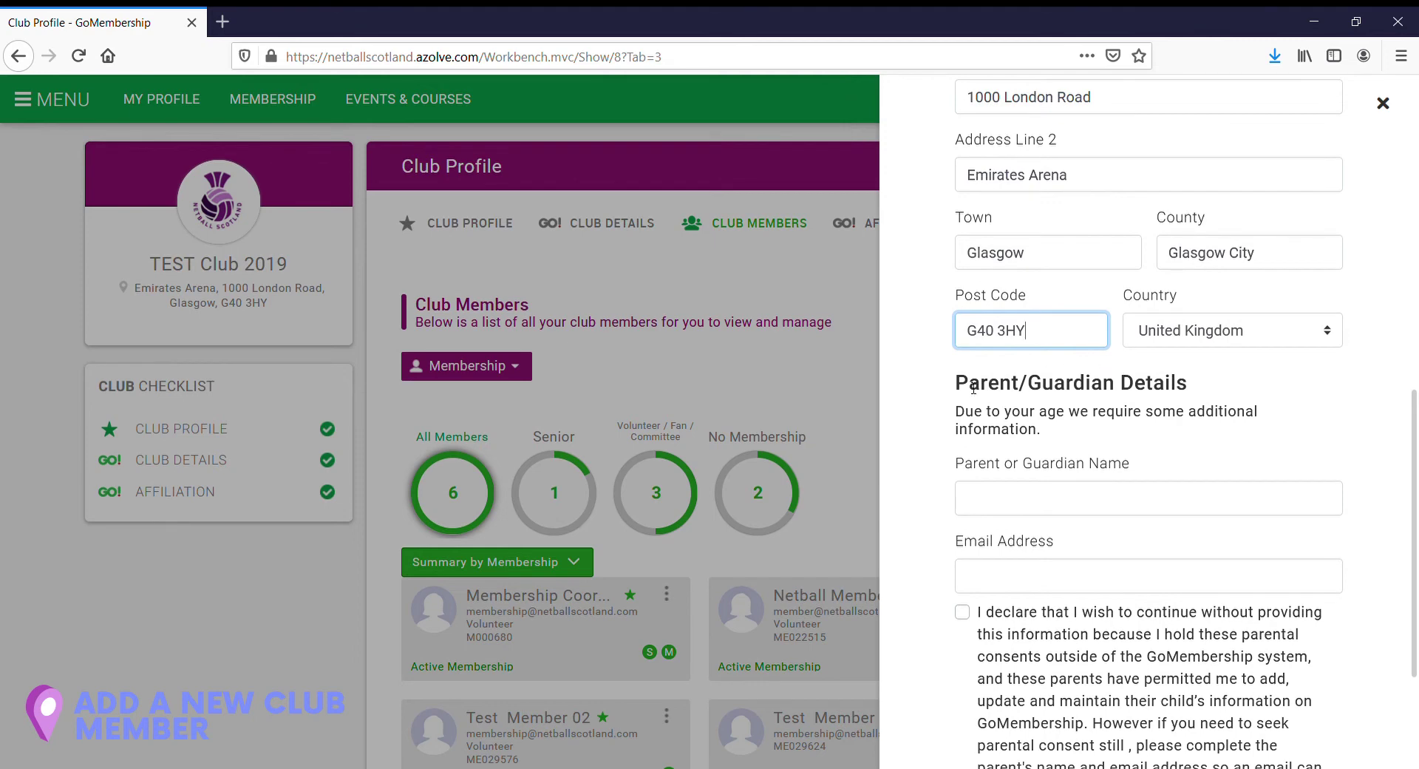
{"action": "left_click", "coordinate": [1004, 506]}
{"action": "type", "text": "Members"}
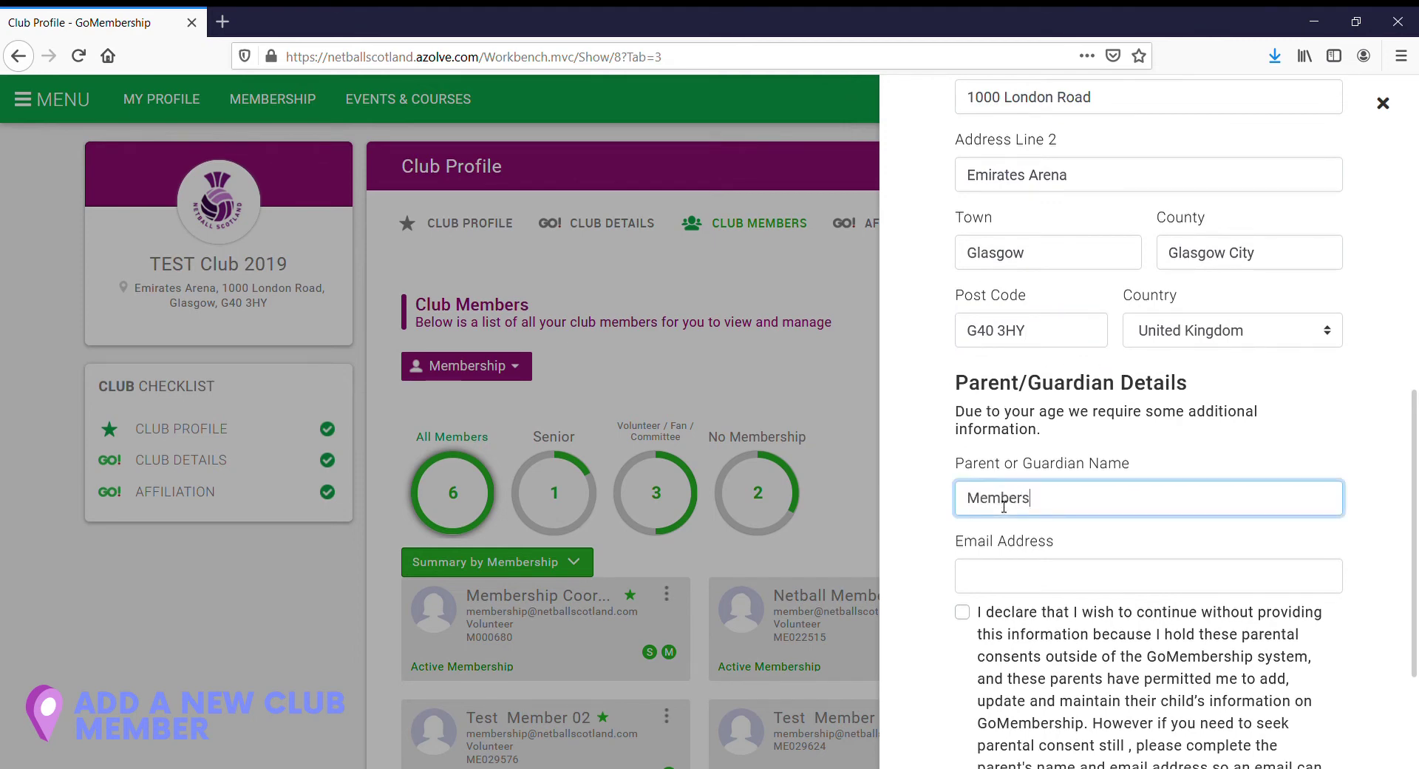
{"action": "type", "text": "hip Coordinator"}
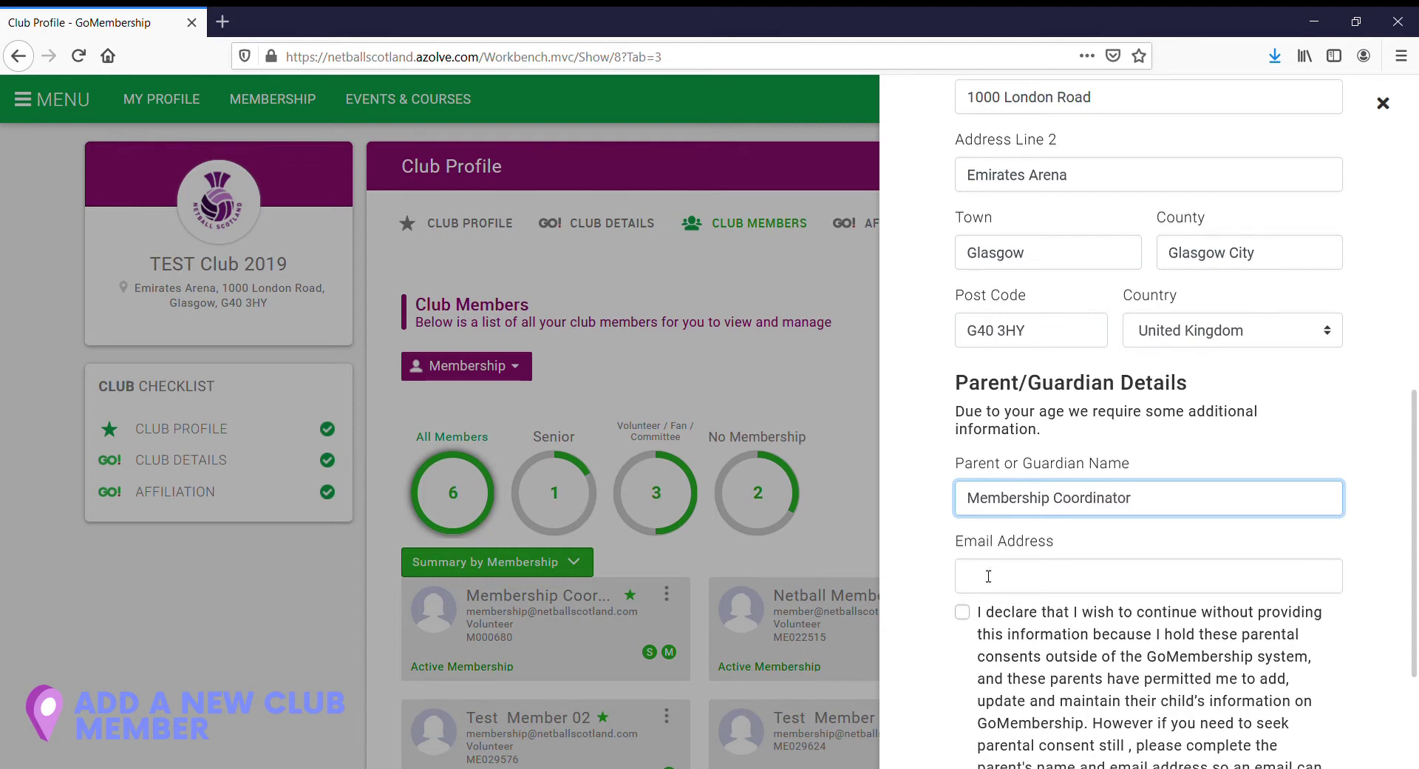
{"action": "left_click", "coordinate": [988, 576]}
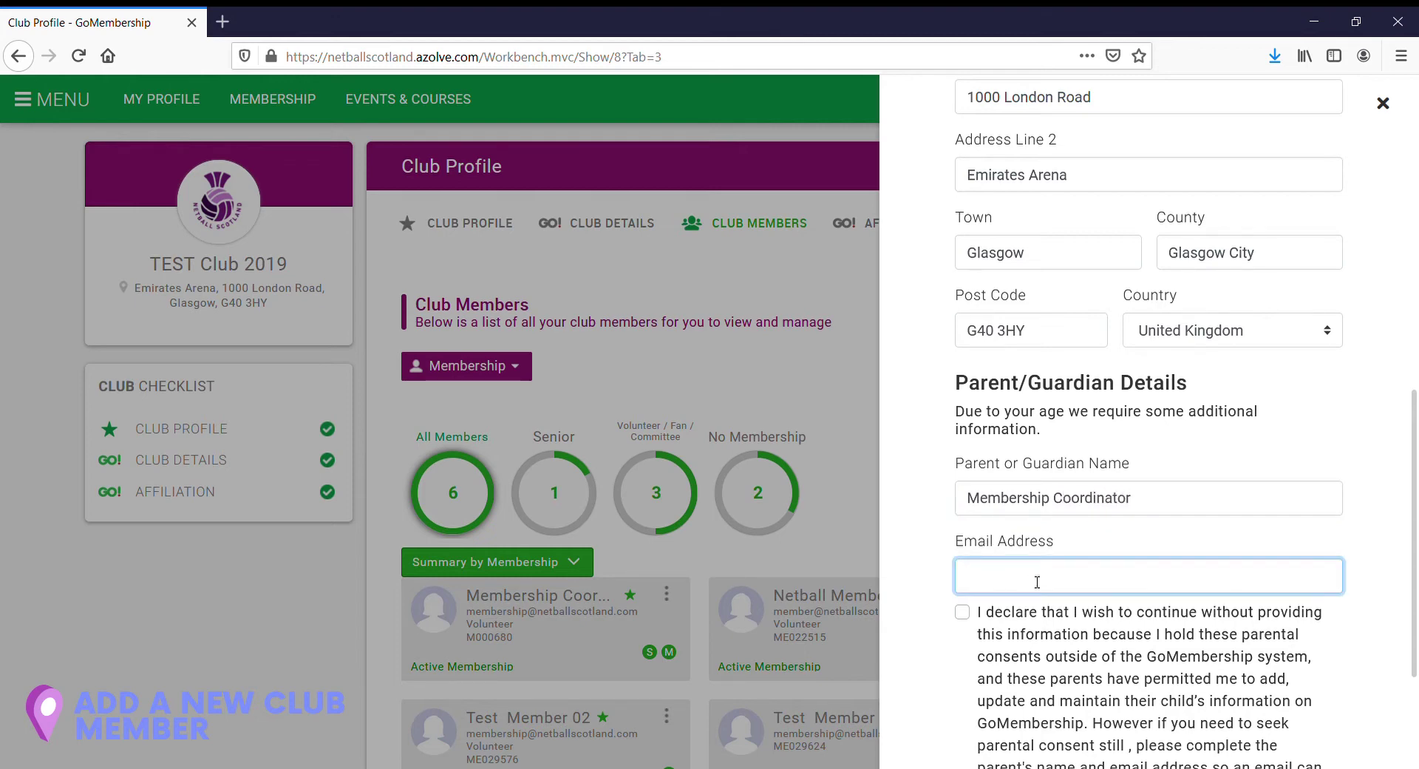
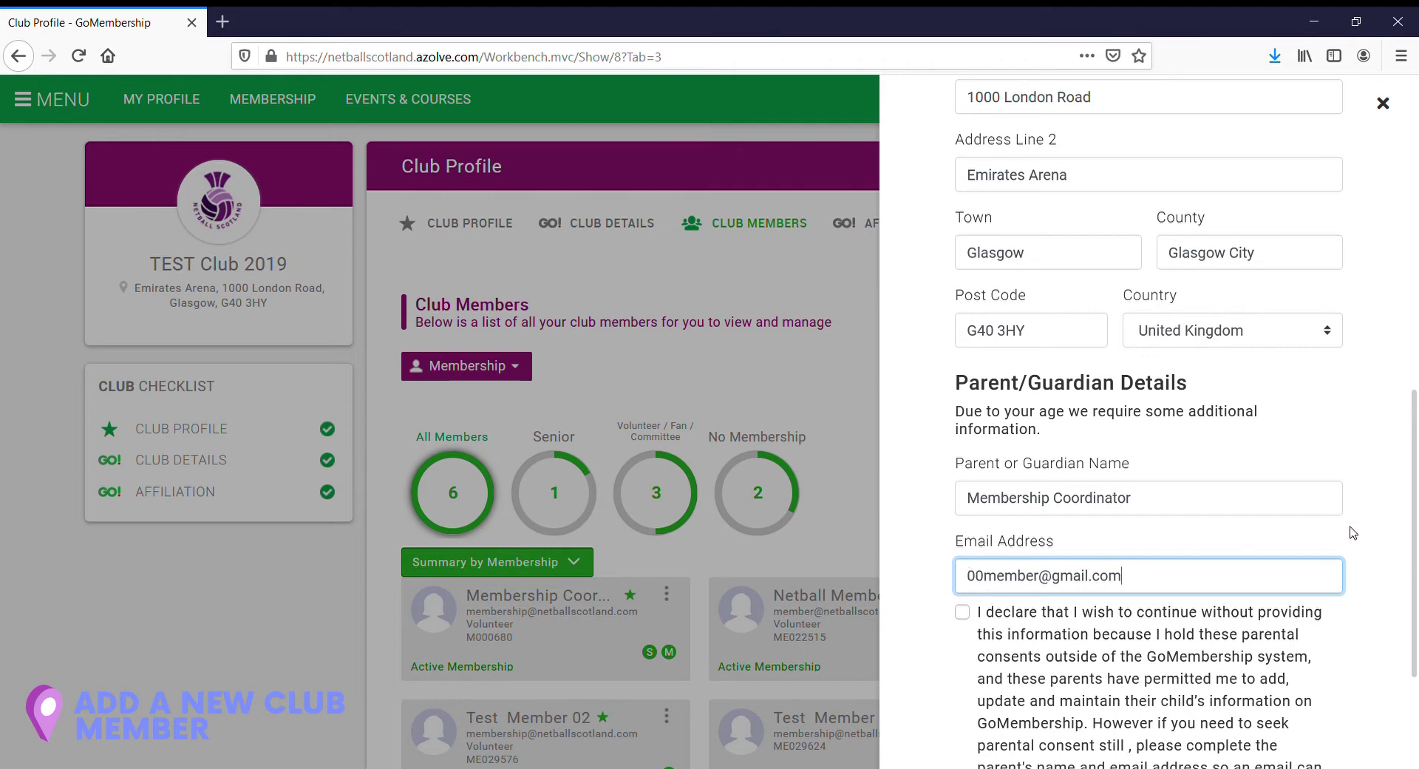
{"action": "scroll", "coordinate": [1410, 532], "scroll_direction": "down", "scroll_amount": 3}
{"action": "scroll", "coordinate": [1033, 668], "scroll_direction": "down", "scroll_amount": 1}
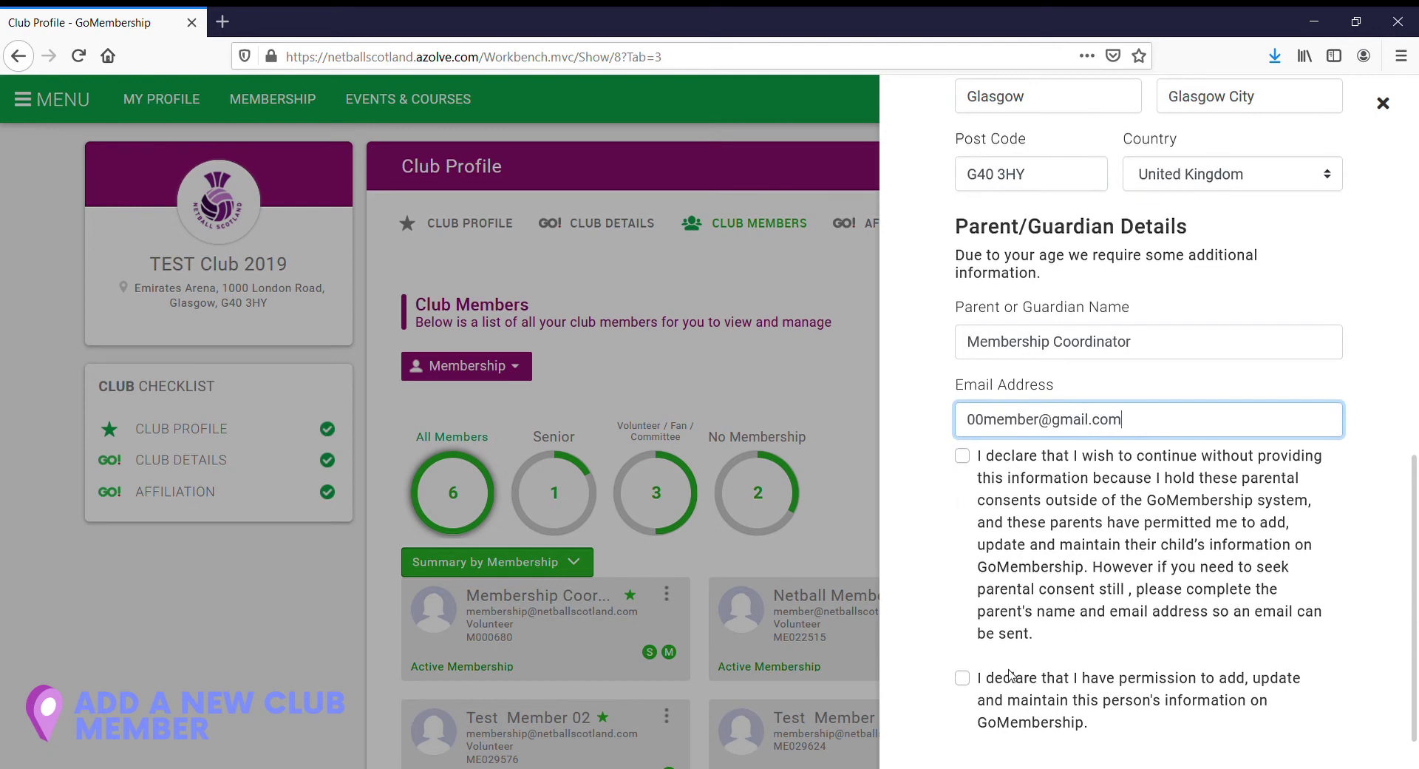
{"action": "left_click", "coordinate": [962, 679]}
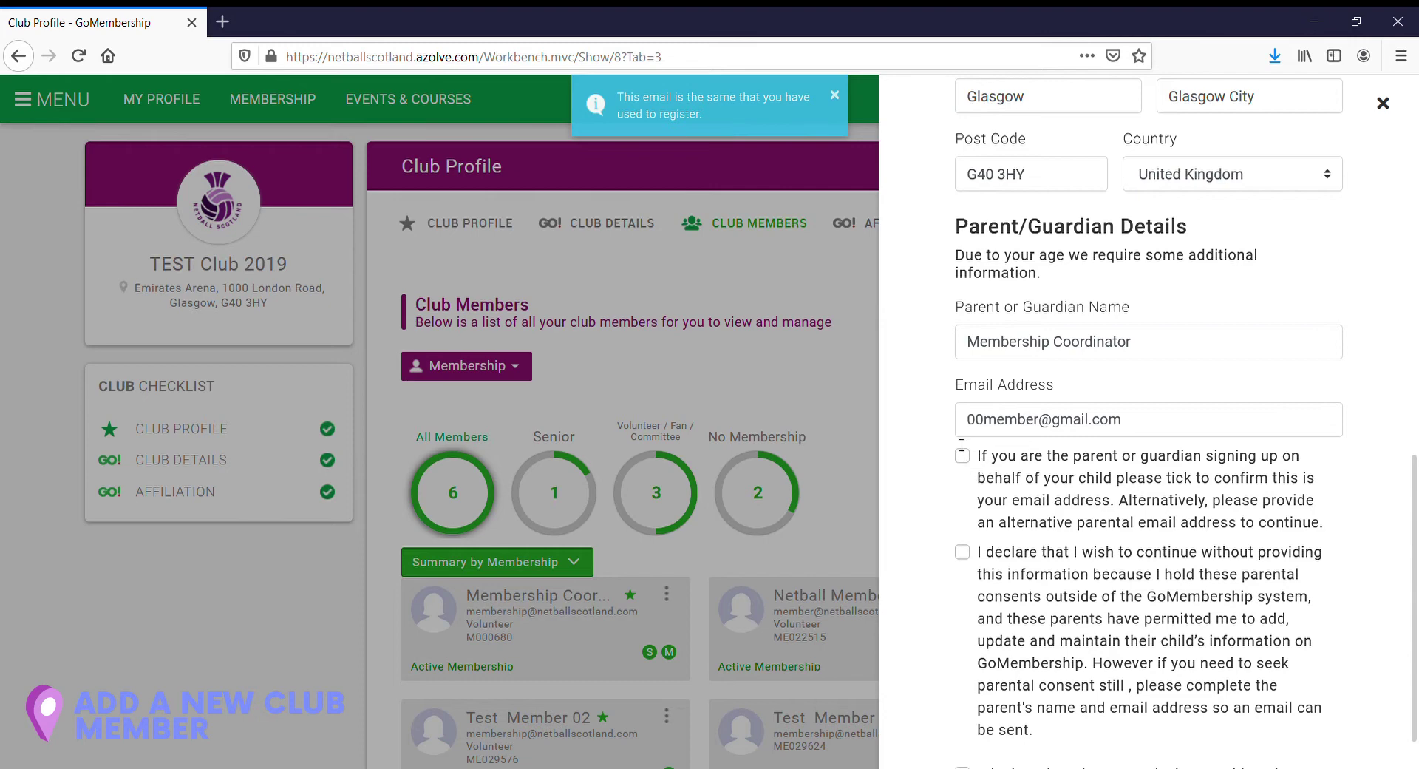
Step: Tick the box confirming the e-mail belongs to the registering parent/guardian
{"action": "left_click", "coordinate": [962, 456]}
{"action": "left_click_drag", "start_coordinate": [1413, 628], "coordinate": [1413, 672]}
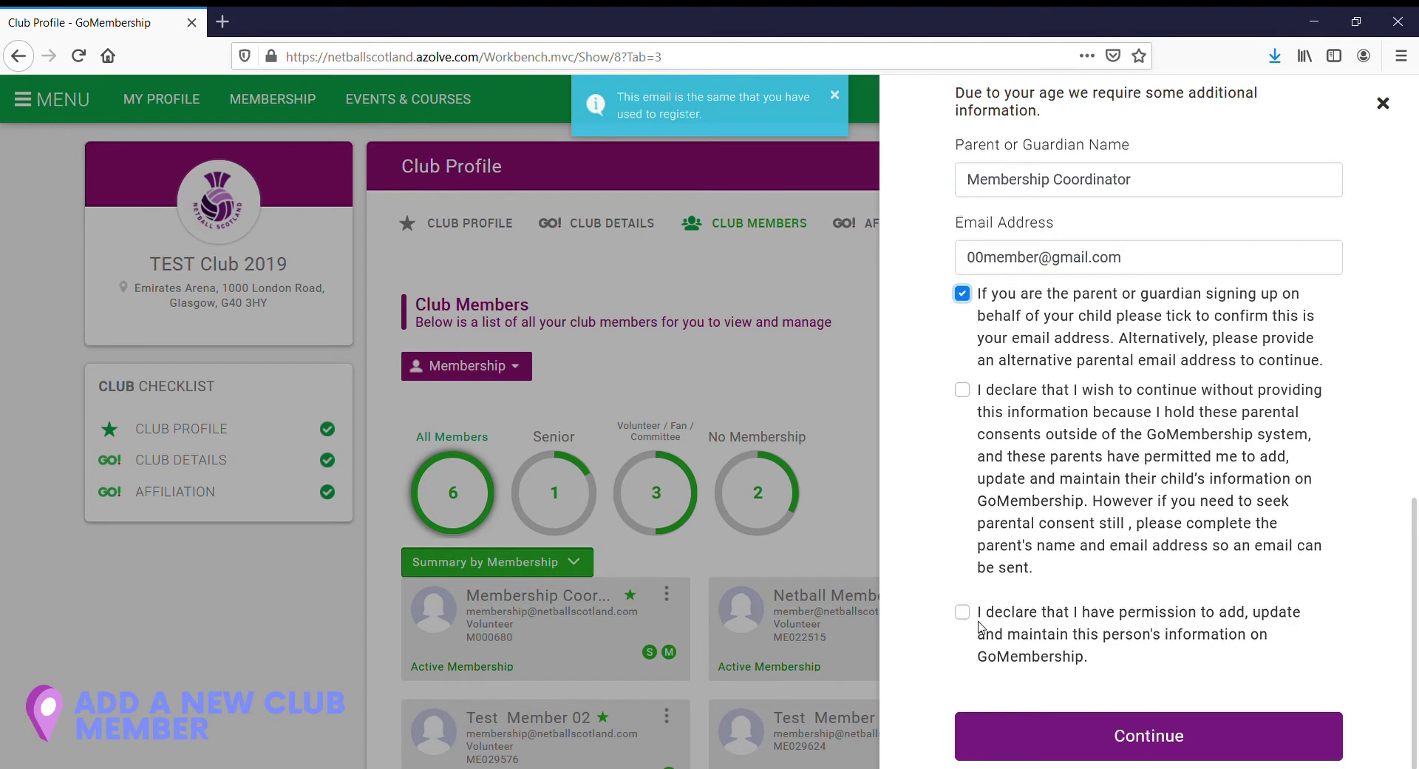
Step: Declare permission to manage the member's information, submit, and close the success message
{"action": "left_click", "coordinate": [963, 616]}
{"action": "left_click", "coordinate": [1178, 733]}
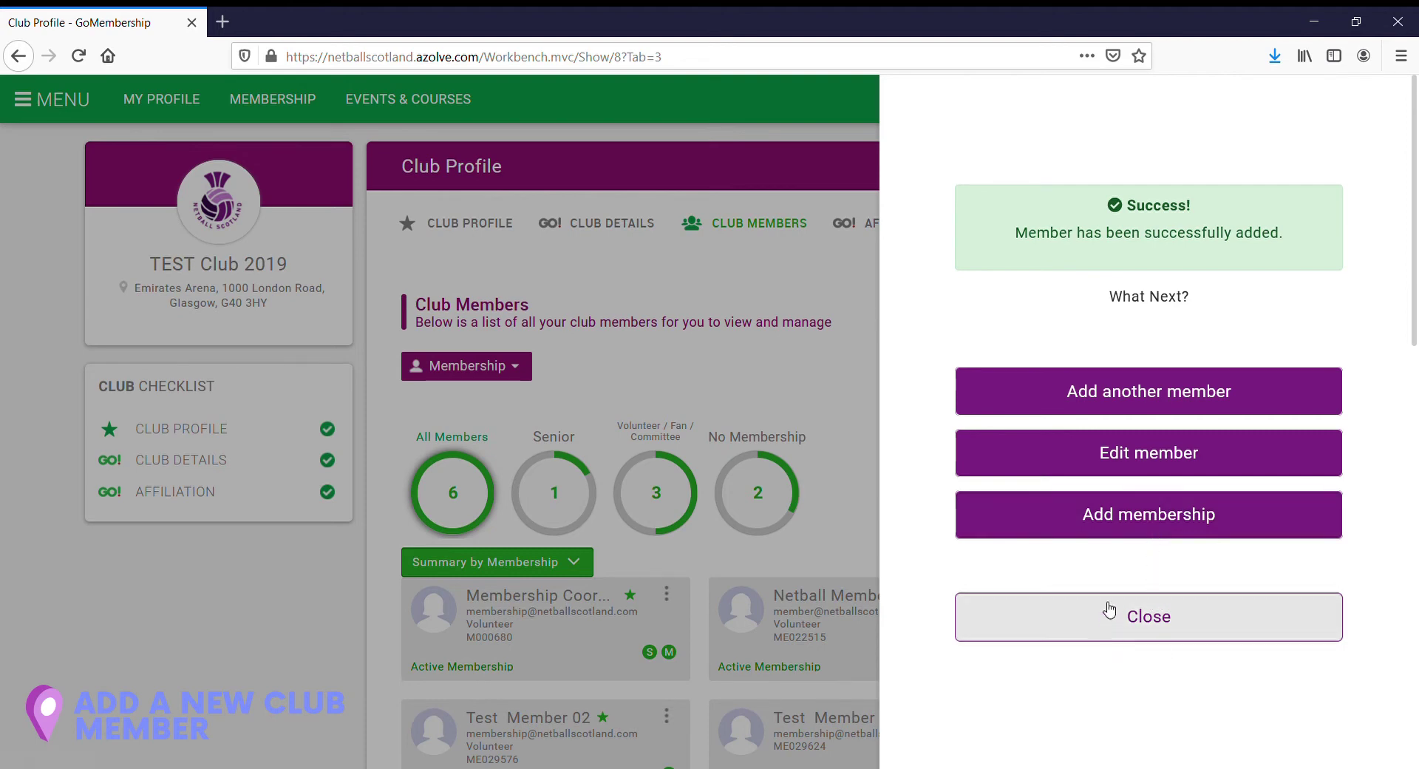
{"action": "left_click", "coordinate": [1153, 626]}
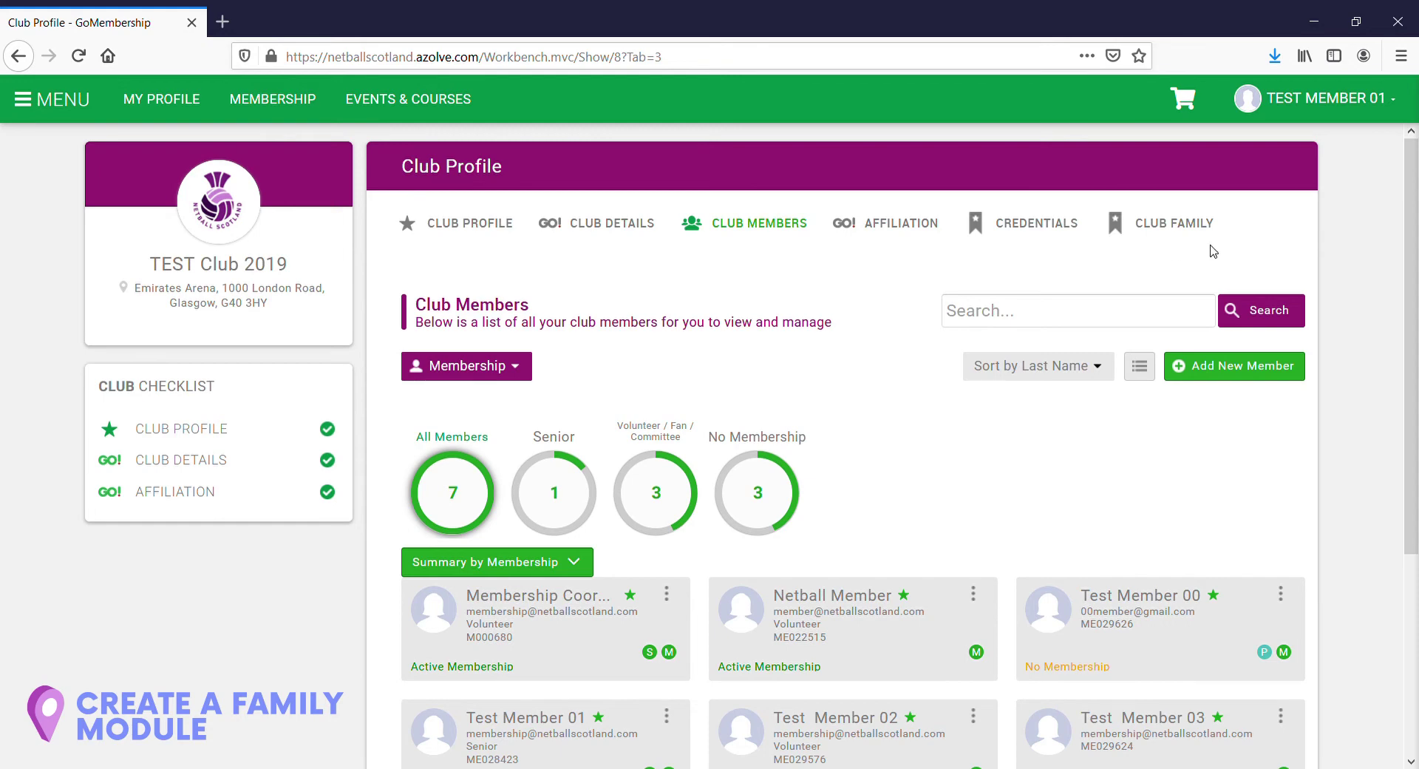
Step: Switch to the Club Family list and open the Coordinator Family for editing
{"action": "left_click", "coordinate": [1166, 223]}
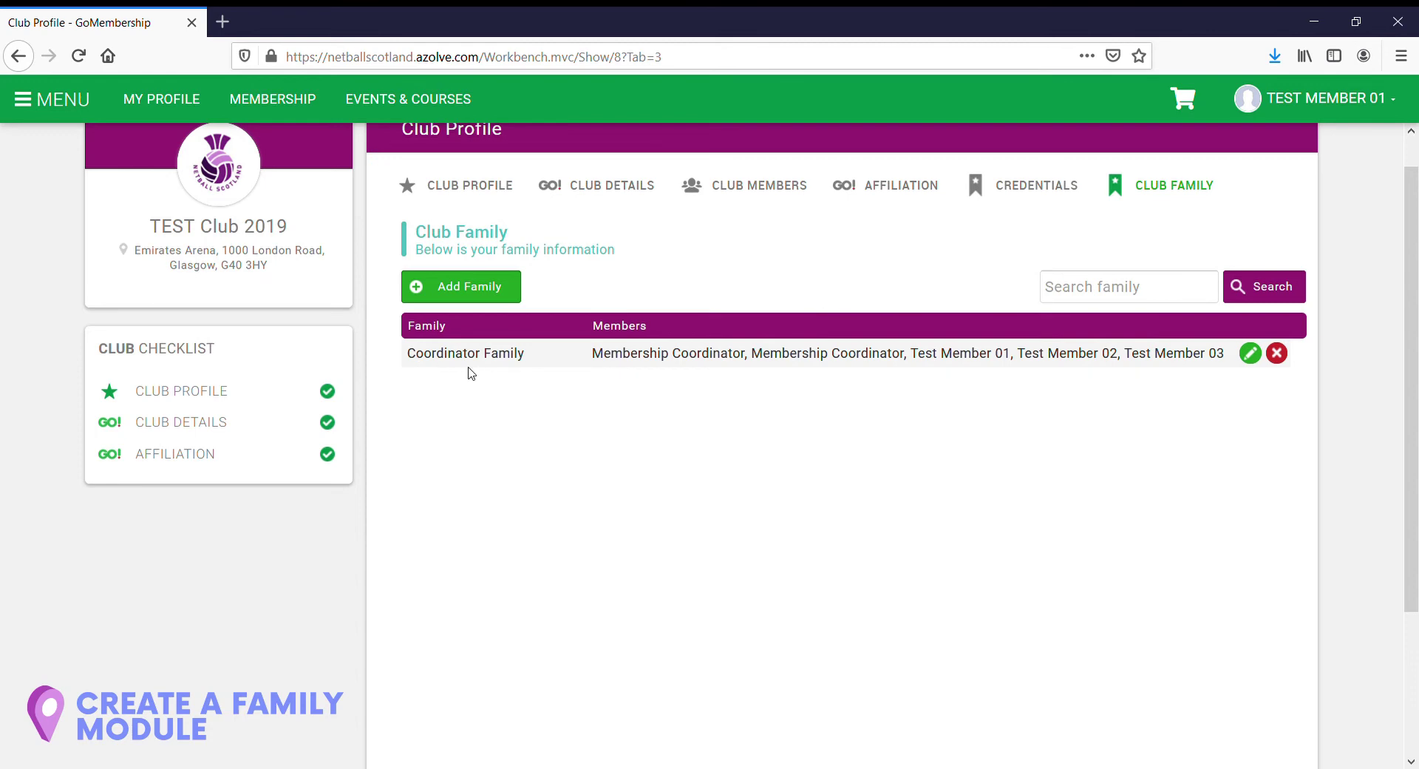
{"action": "left_click", "coordinate": [1250, 354]}
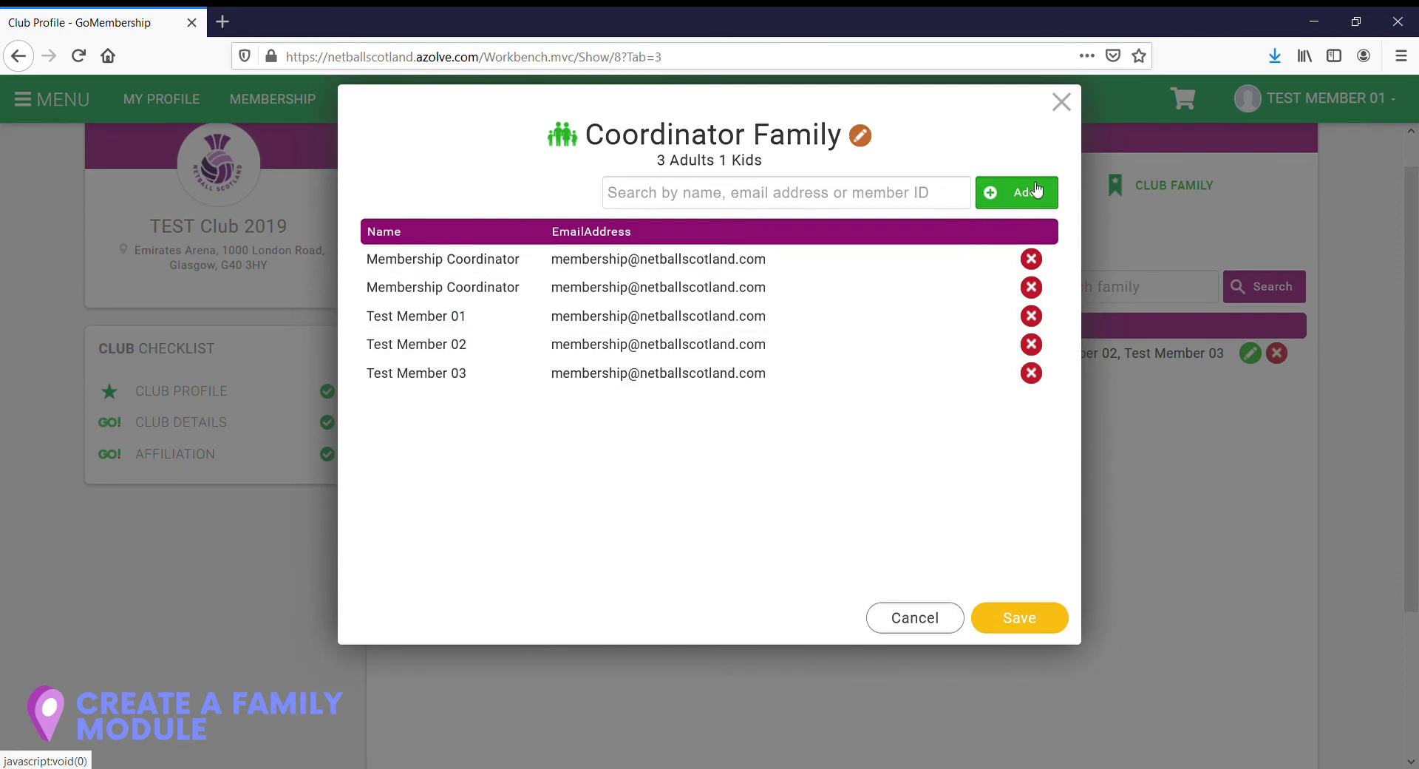
Step: Add Test Member 00 to the Coordinator Family and save
{"action": "left_click", "coordinate": [862, 200]}
{"action": "type", "text": "Test Member"}
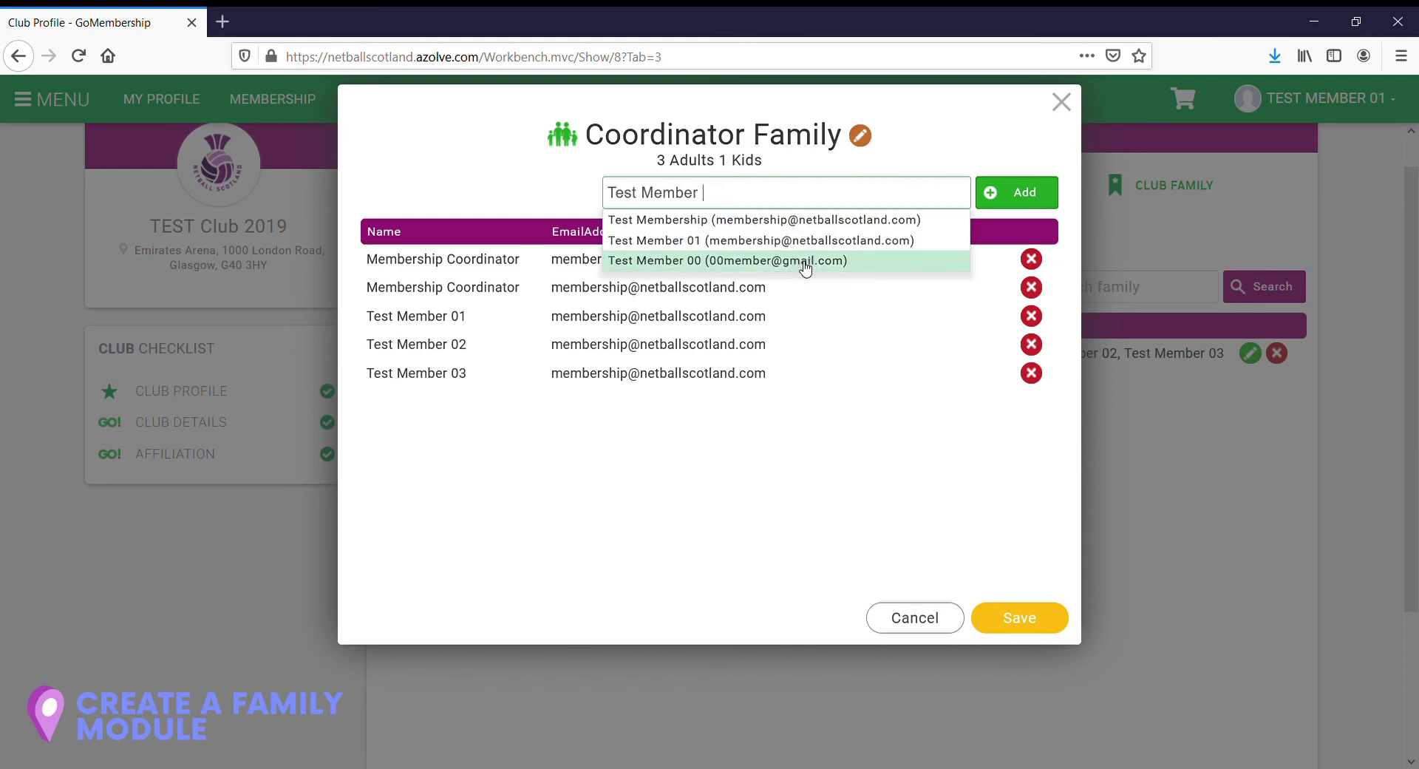
{"action": "left_click", "coordinate": [865, 266]}
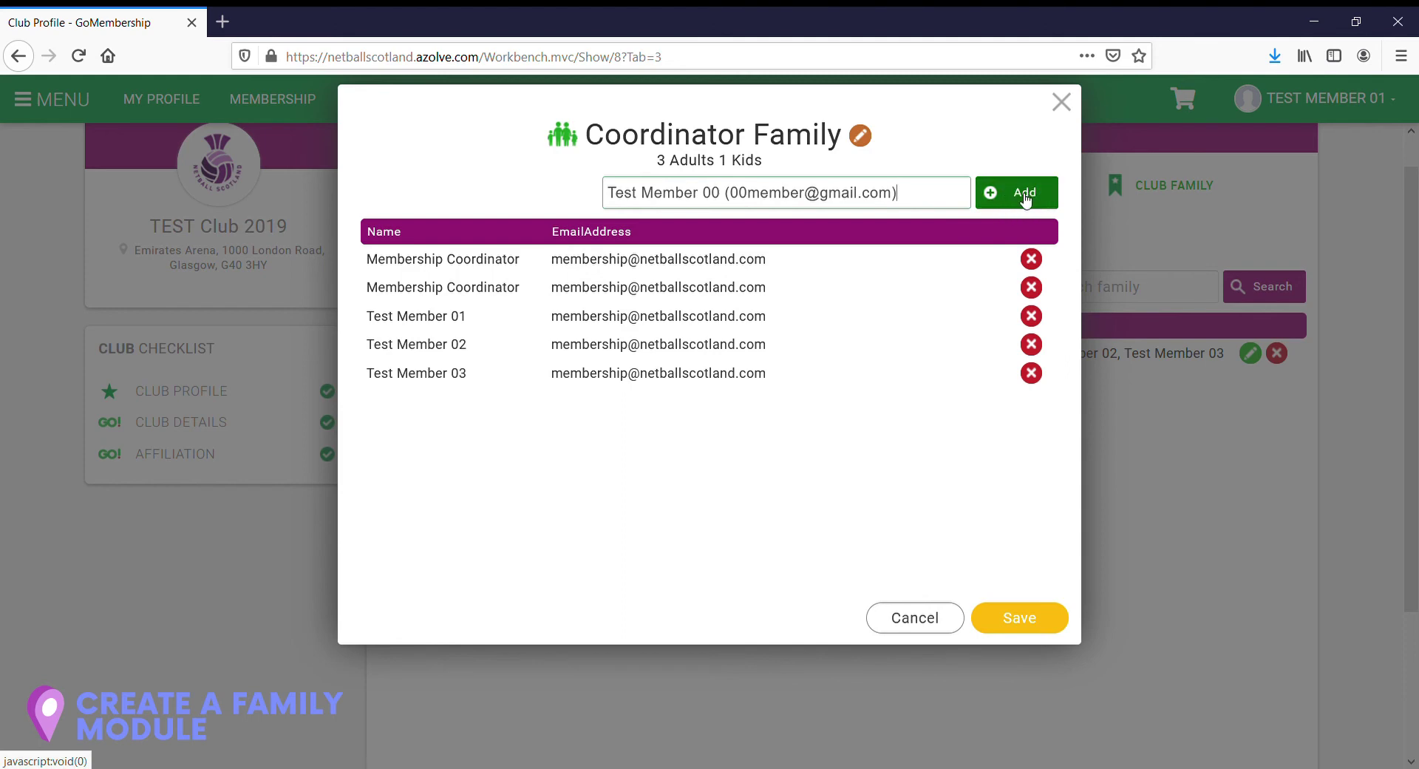
{"action": "left_click", "coordinate": [1025, 200]}
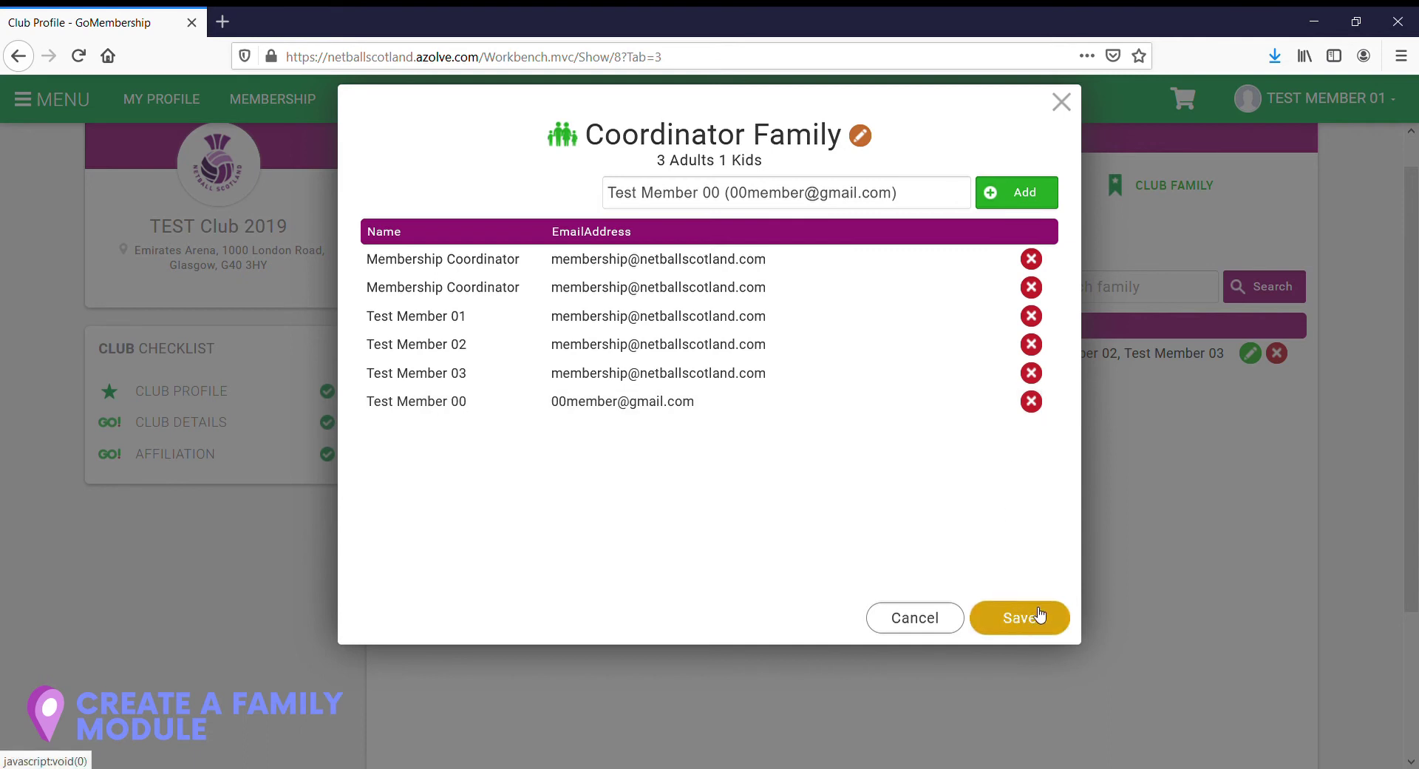
{"action": "left_click", "coordinate": [1024, 625]}
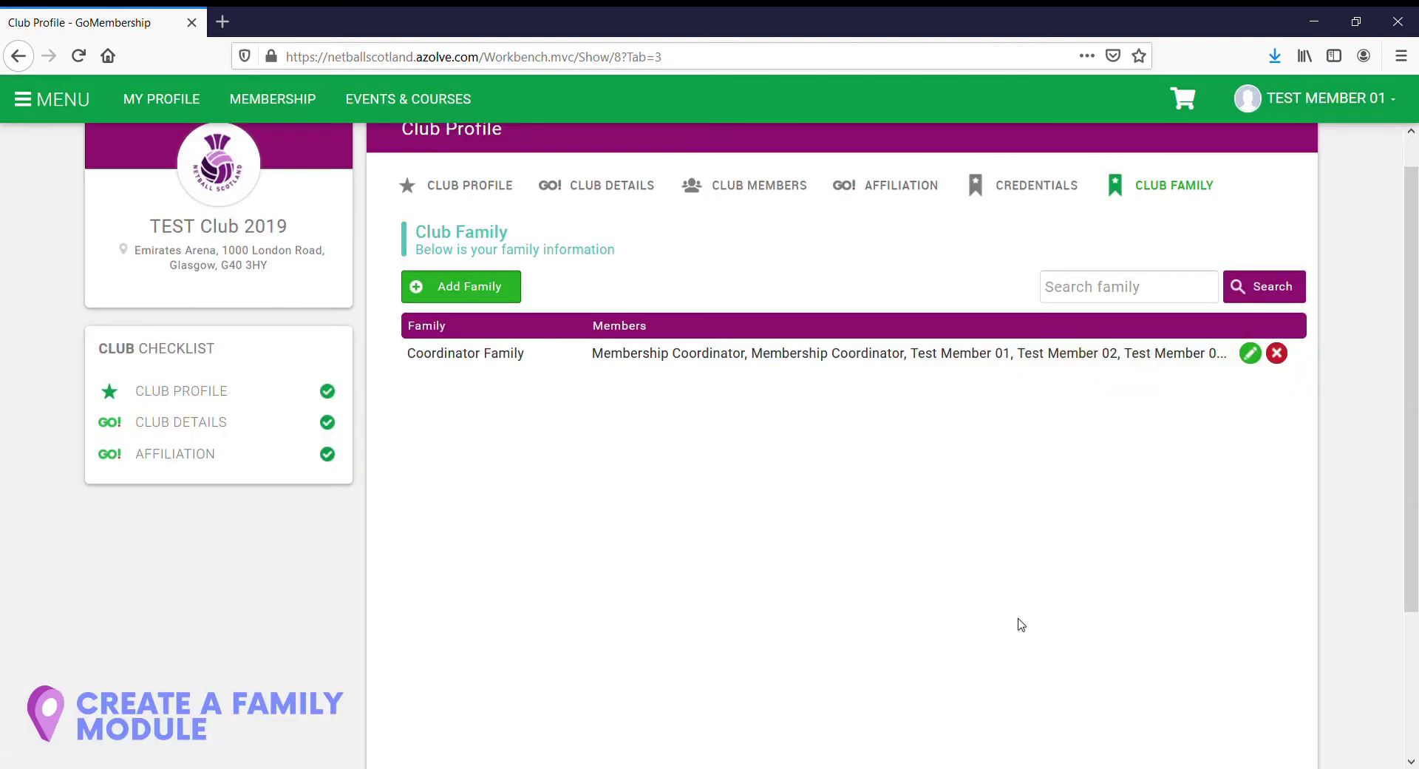
Step: Remove Test Member 00 from the Coordinator Family again and save
{"action": "left_click", "coordinate": [1251, 353]}
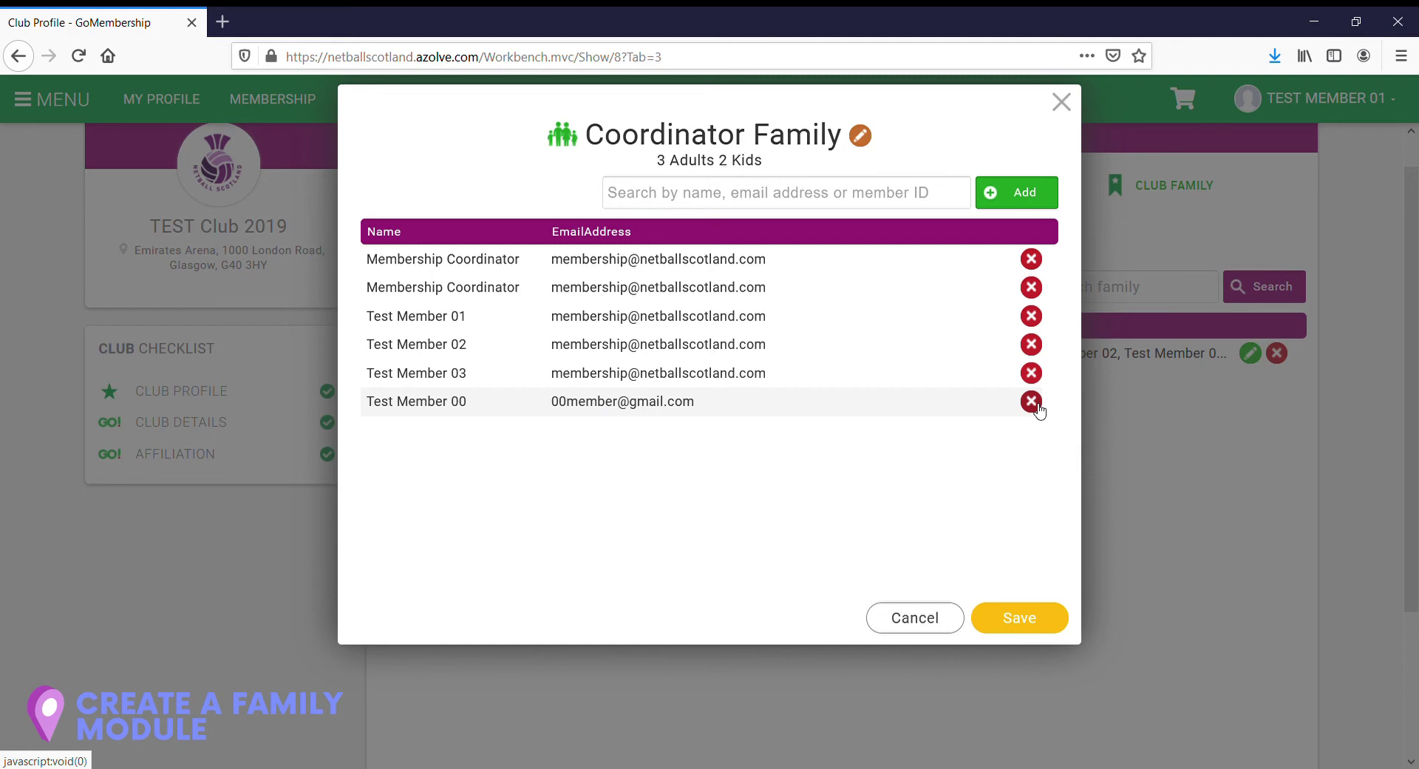
{"action": "left_click", "coordinate": [1031, 402]}
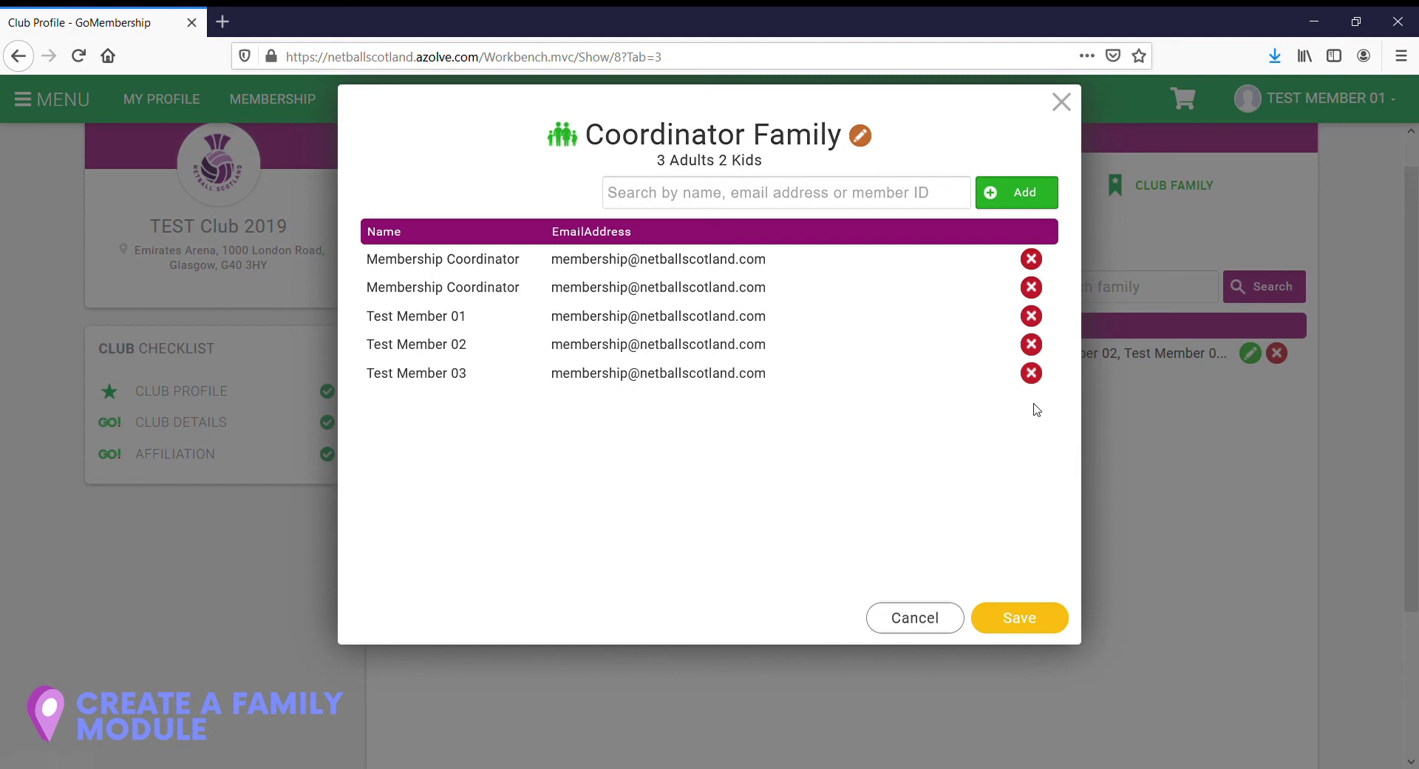
{"action": "left_click", "coordinate": [1020, 617]}
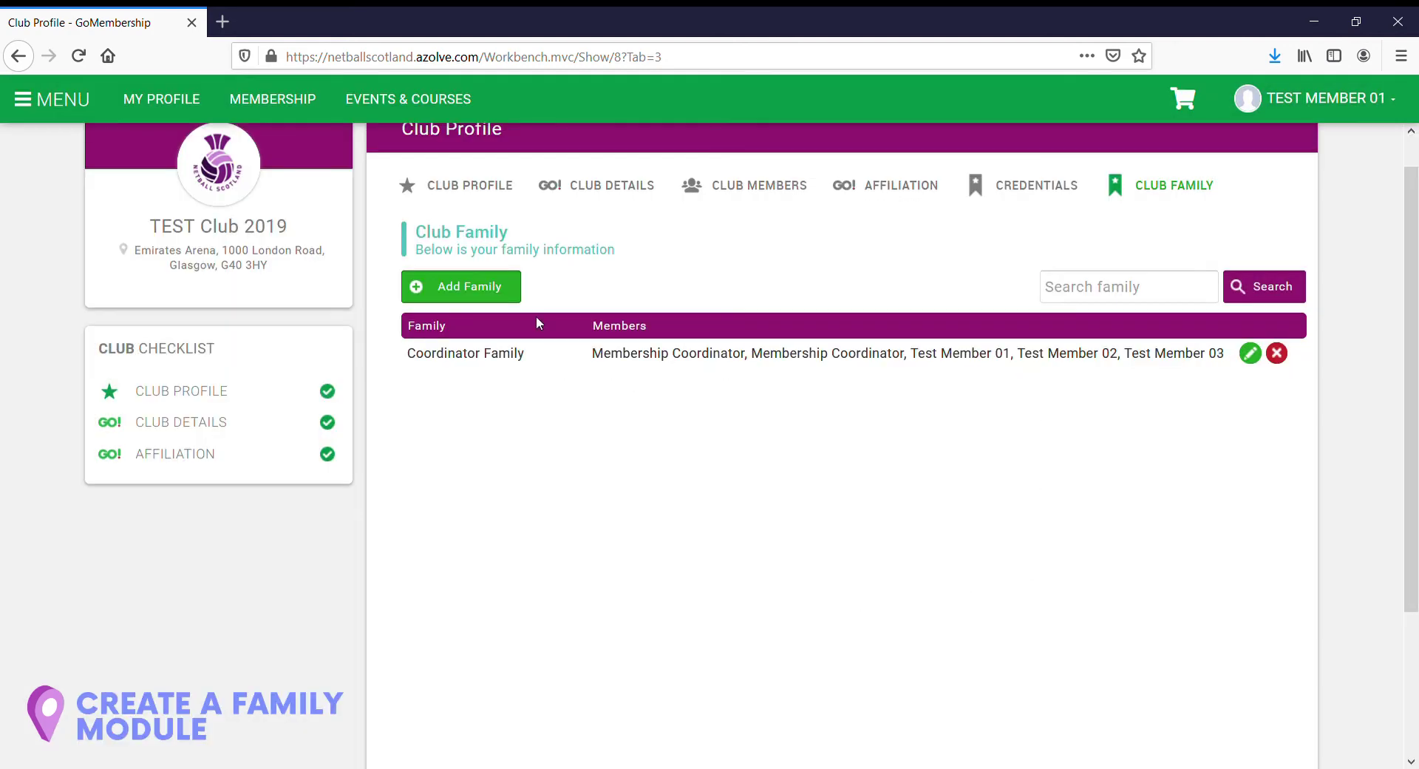
Step: Start a new family and name it 00Member Family
{"action": "left_click", "coordinate": [469, 294]}
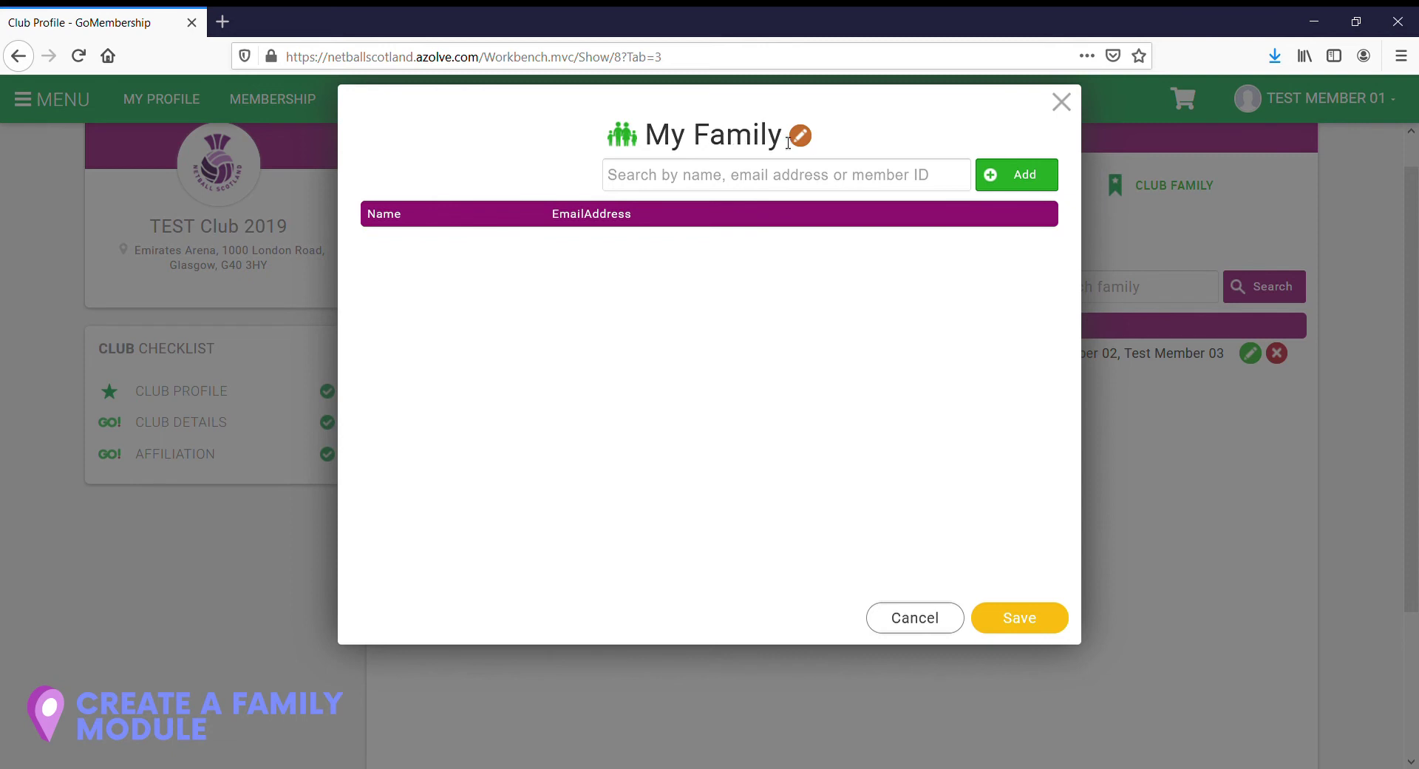
{"action": "left_click", "coordinate": [795, 139]}
{"action": "left_click_drag", "start_coordinate": [767, 141], "coordinate": [659, 140]}
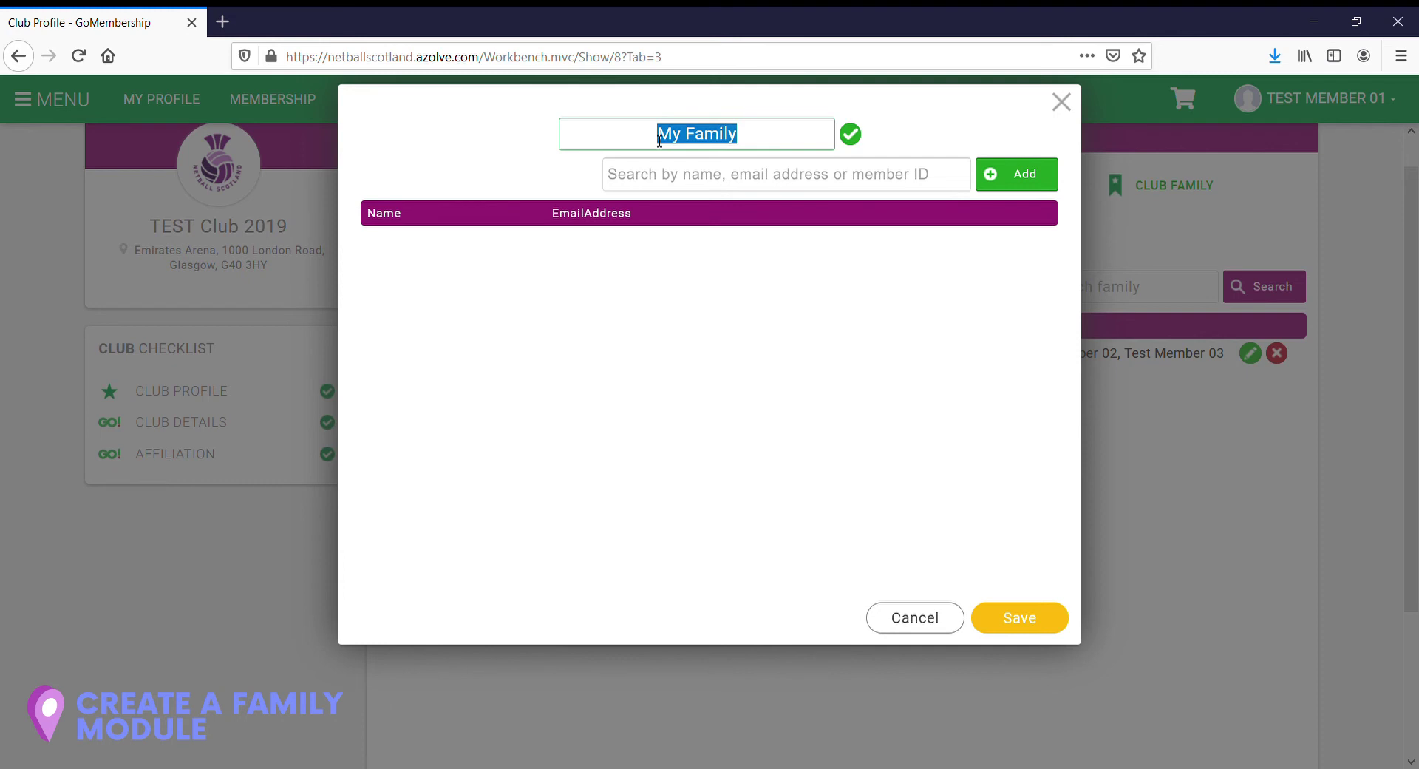
{"action": "type", "text": "00Memb"}
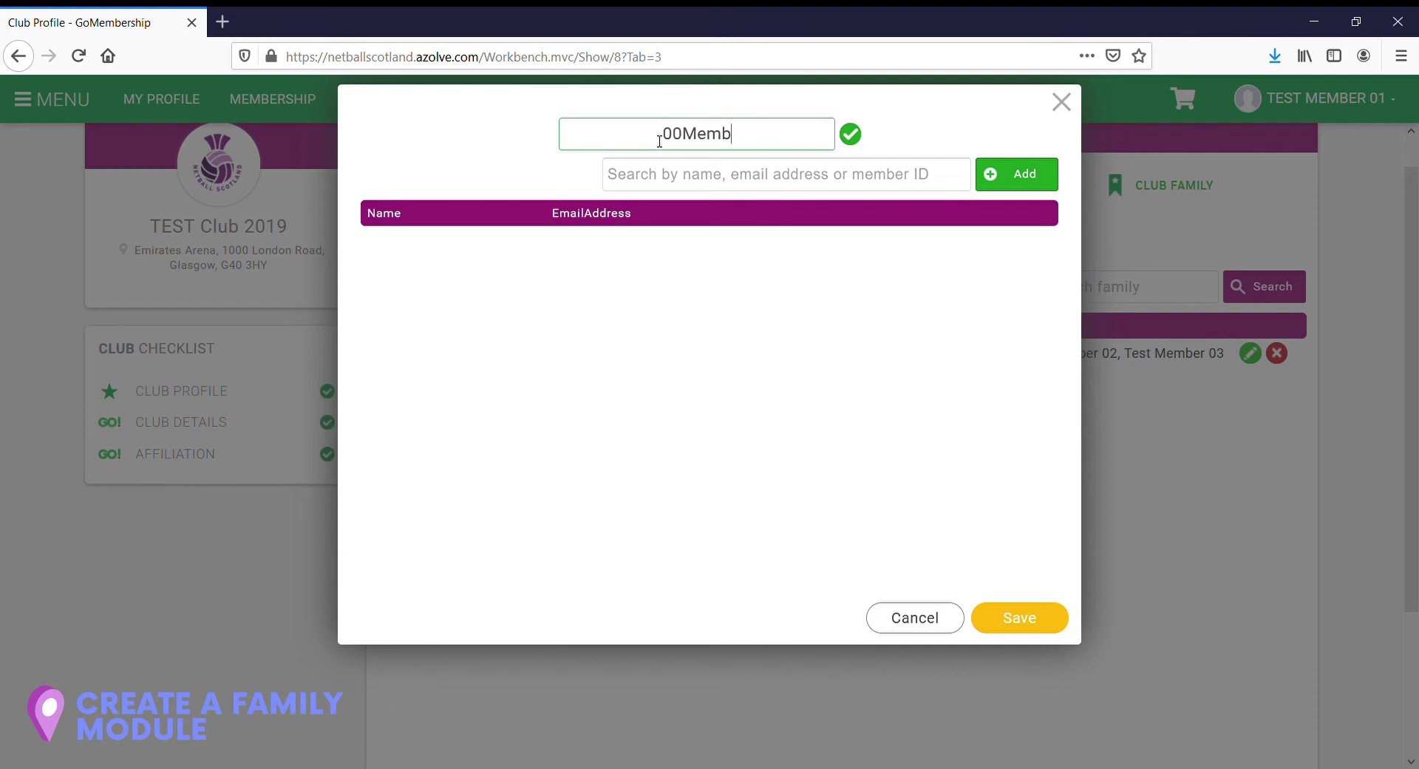
{"action": "type", "text": "er Family"}
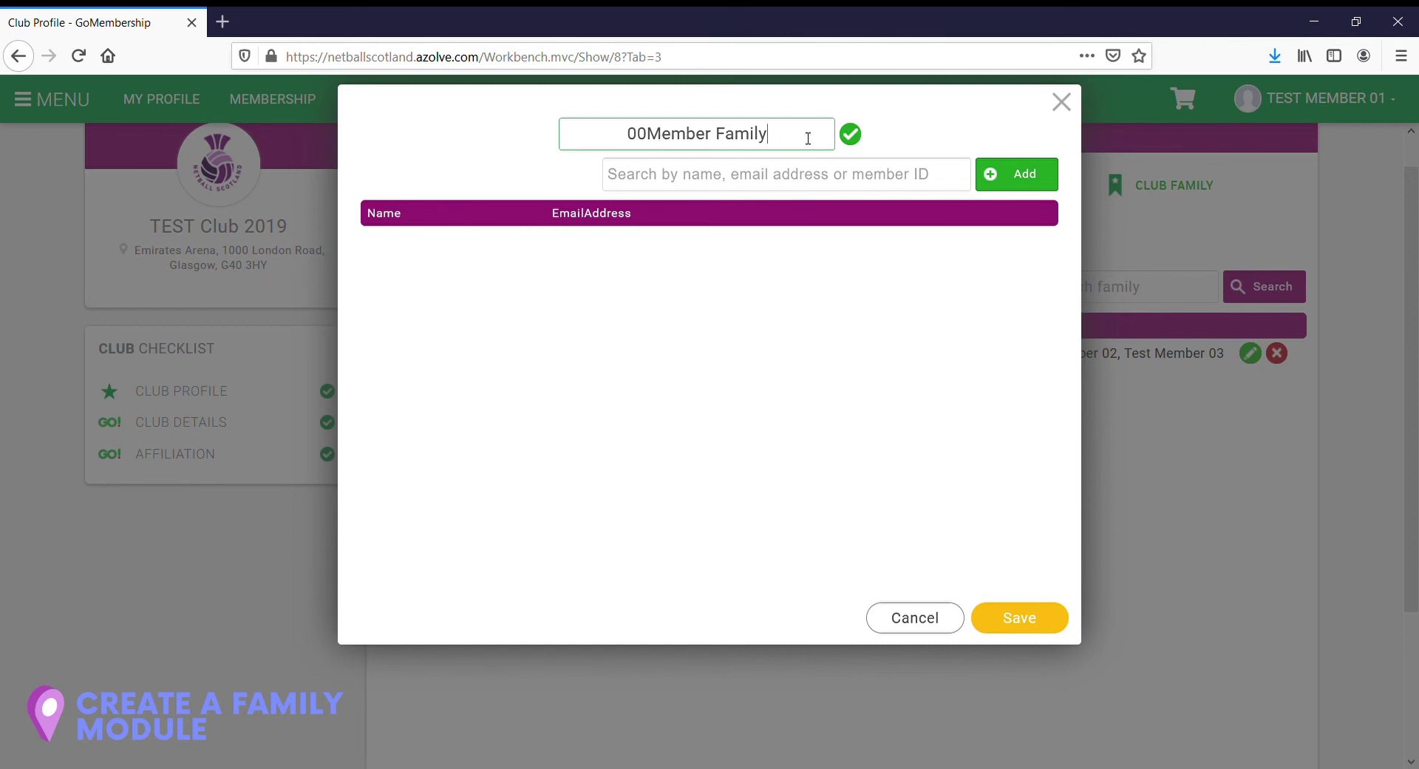
{"action": "left_click", "coordinate": [849, 135]}
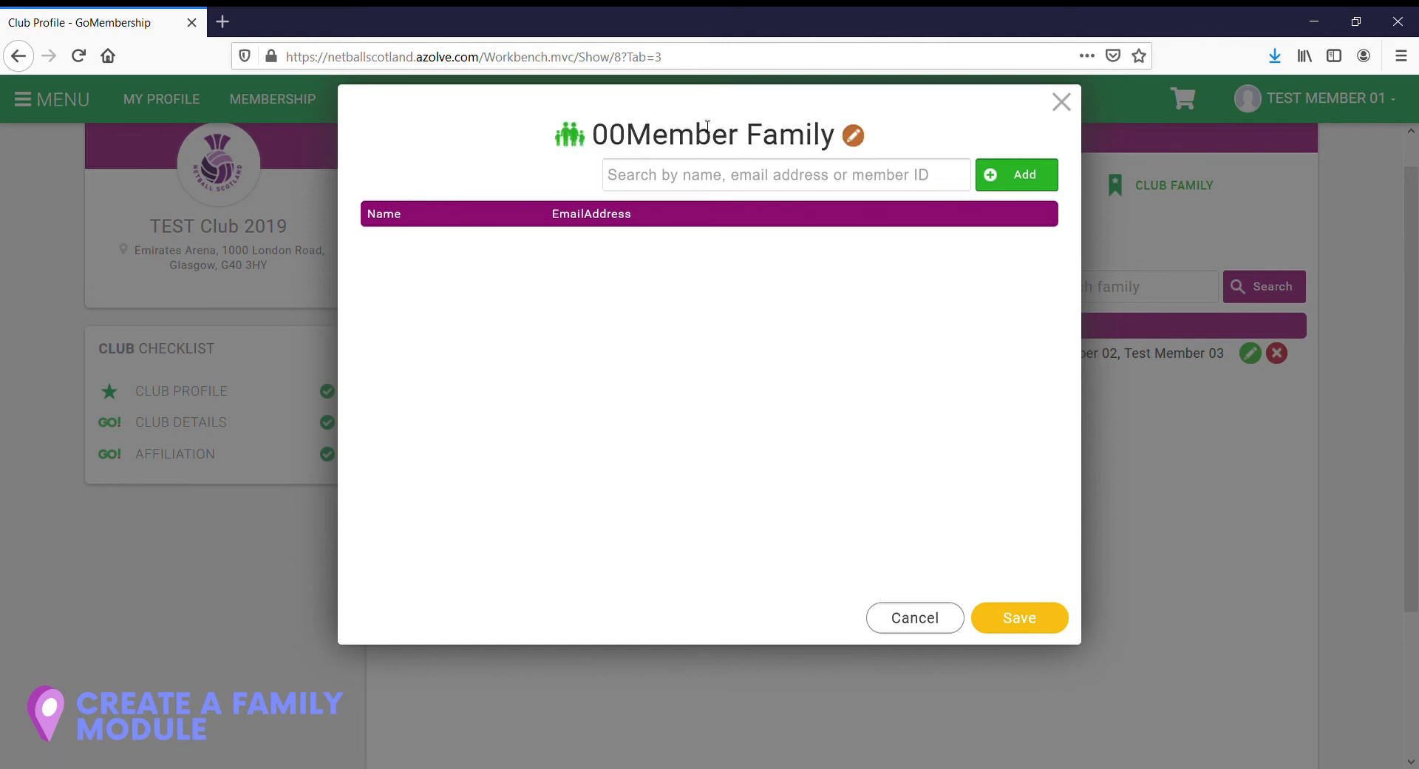
Step: Add Test Member 00 to the 00Member Family and save it
{"action": "left_click", "coordinate": [662, 180]}
{"action": "type", "text": "test member"}
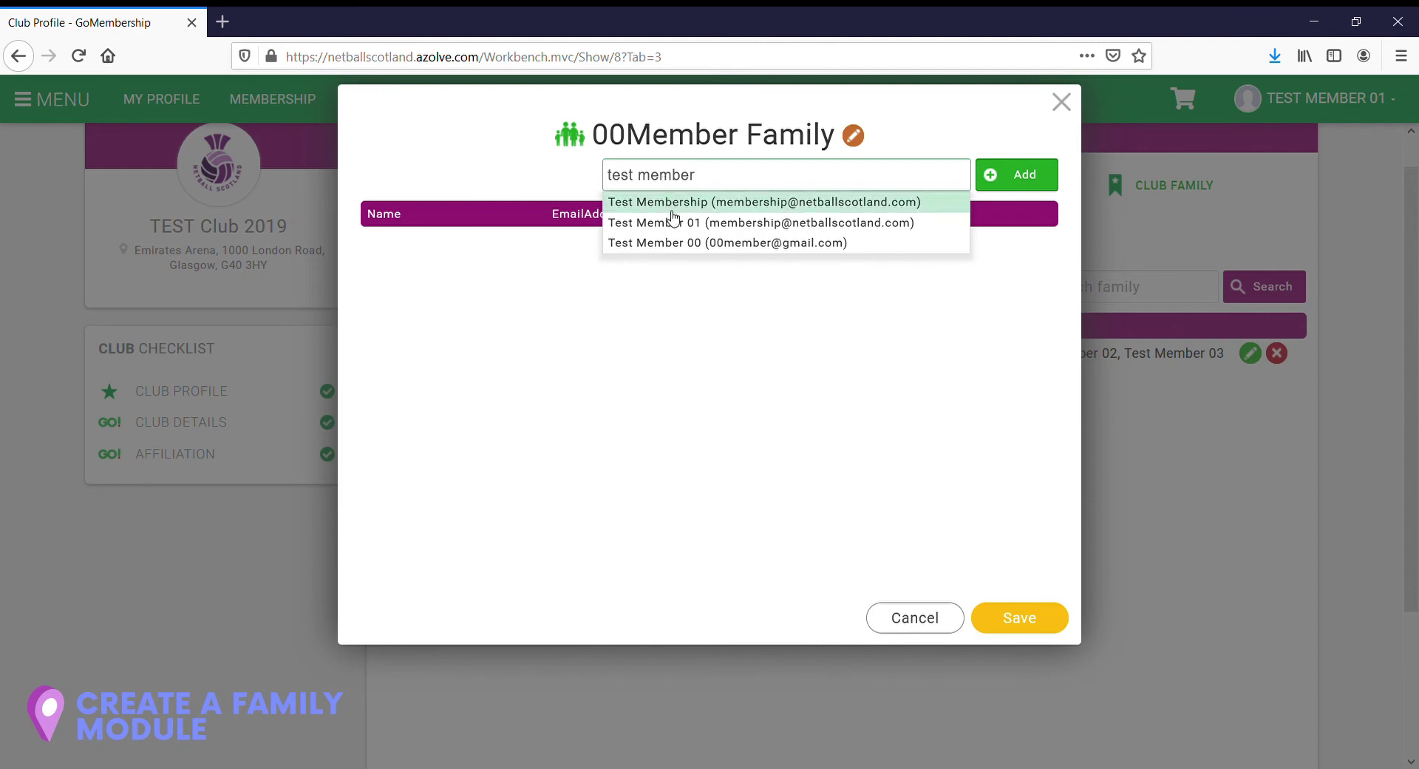
{"action": "left_click", "coordinate": [699, 247]}
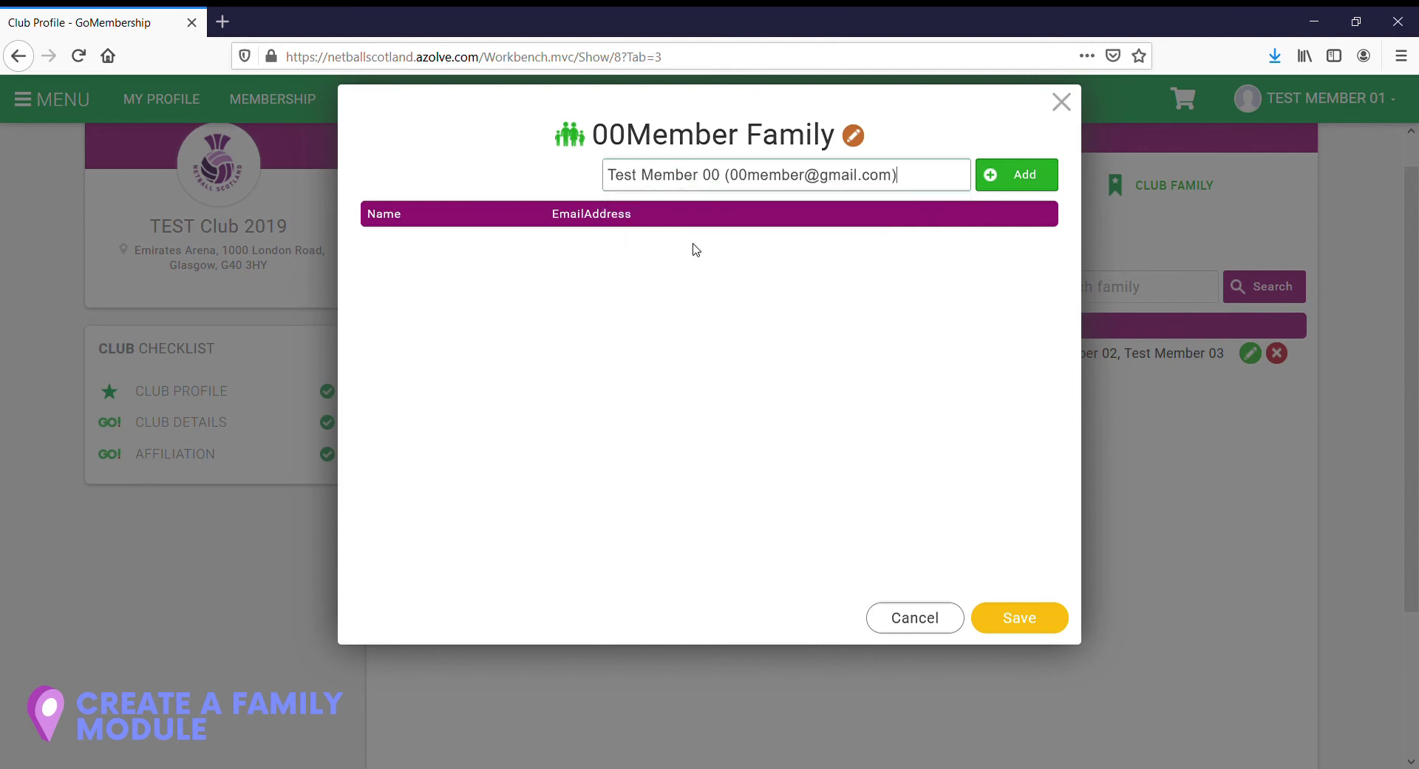
{"action": "left_click", "coordinate": [1023, 179]}
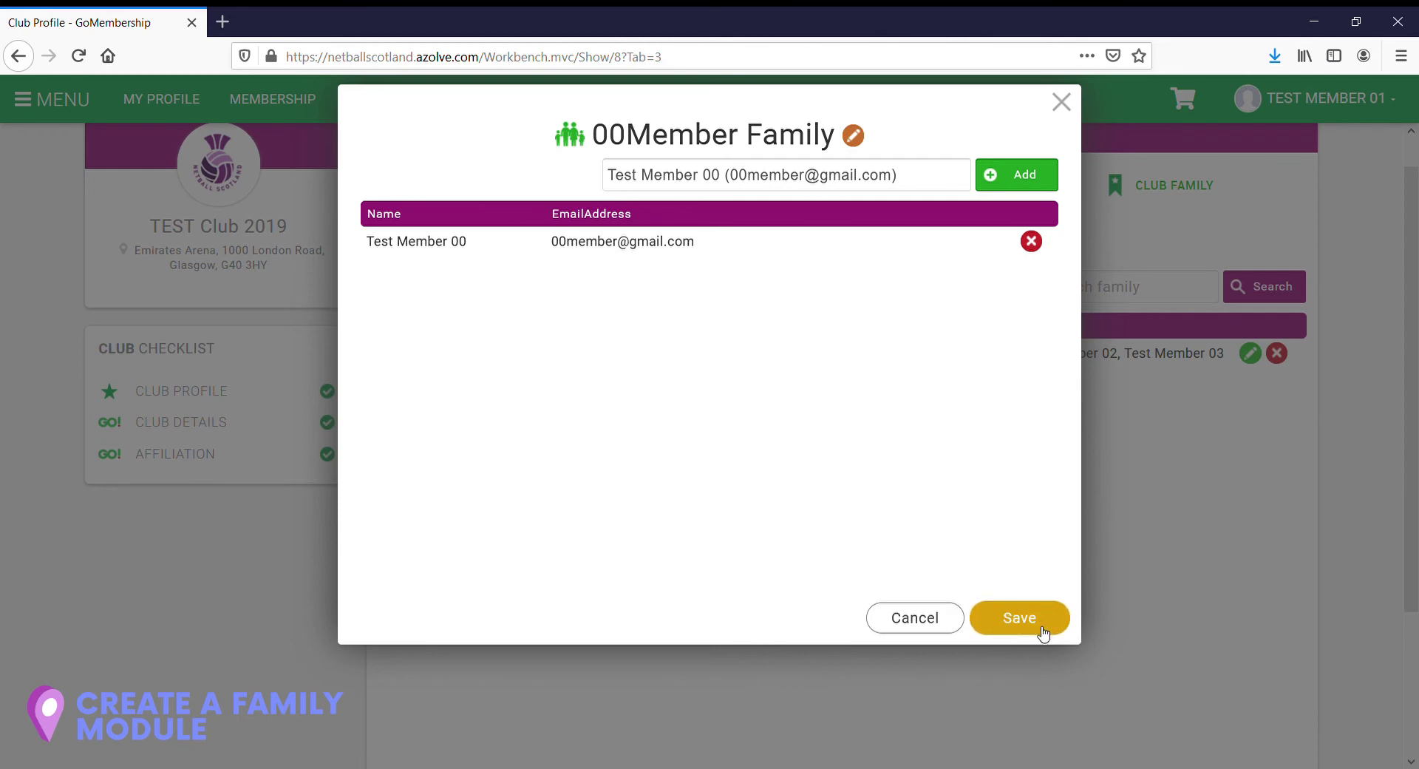
{"action": "left_click", "coordinate": [1024, 628]}
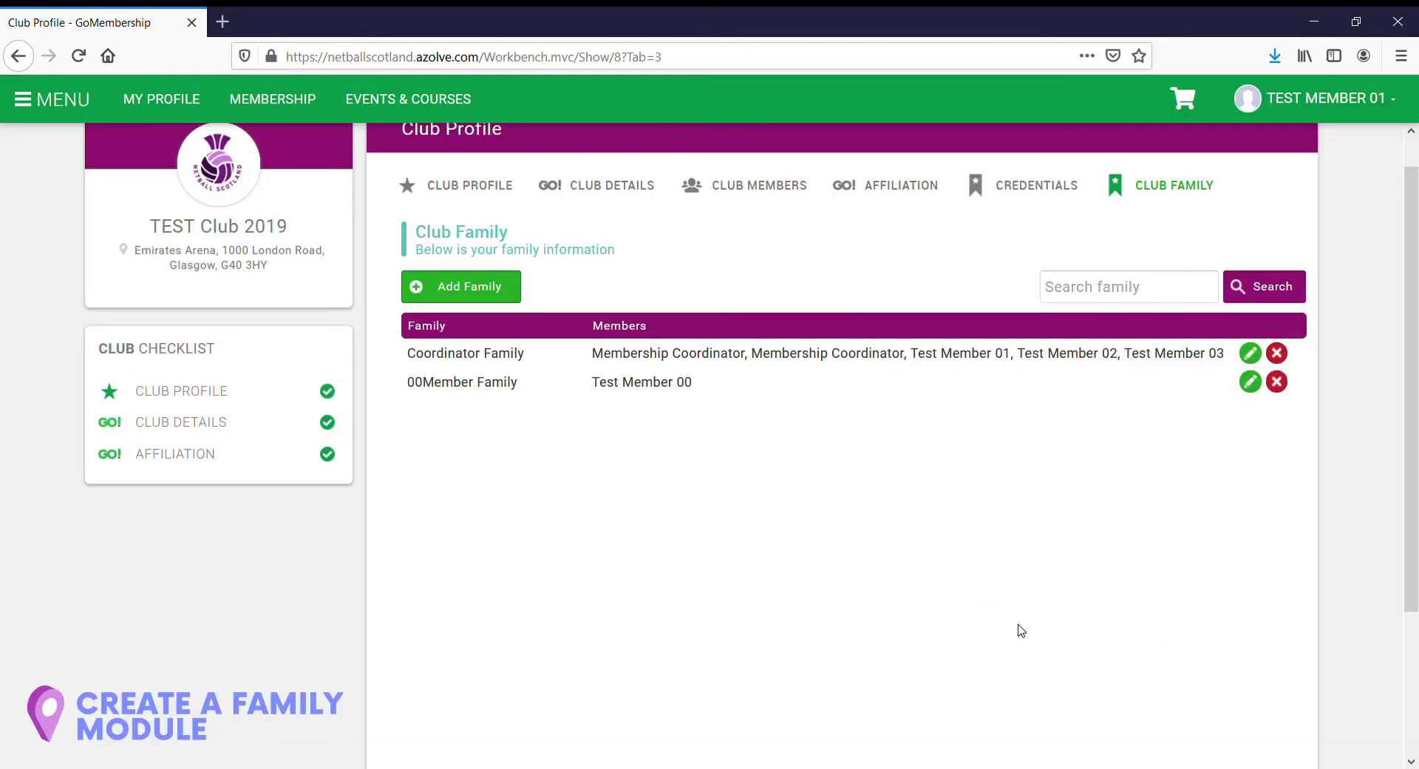
Step: Scroll up the TEST Club 2019 Club Members list to see all seven member cards
{"action": "scroll", "coordinate": [998, 584], "scroll_direction": "up", "scroll_amount": 1}
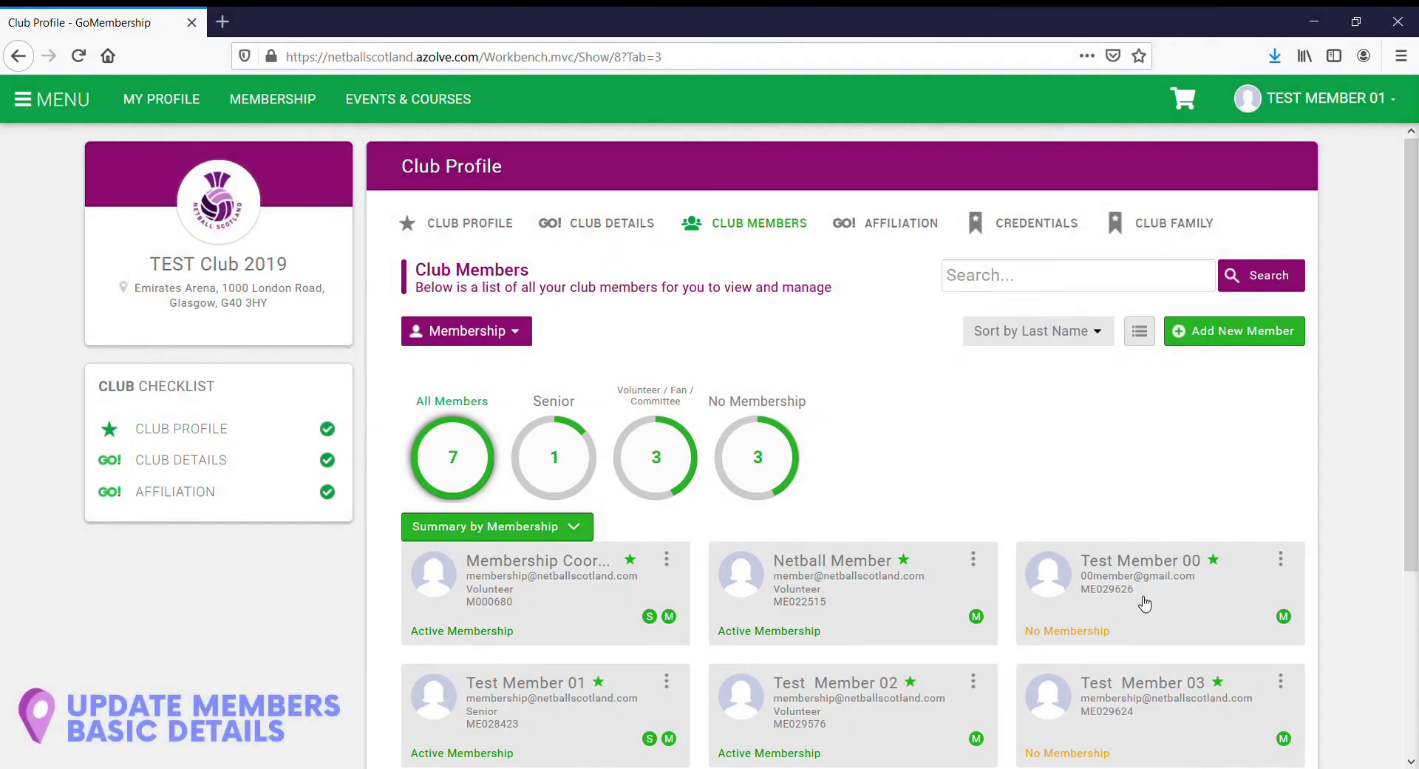
Step: Open Test Member 00's Basic Details from the actions menu on her member card
{"action": "left_click", "coordinate": [1281, 559]}
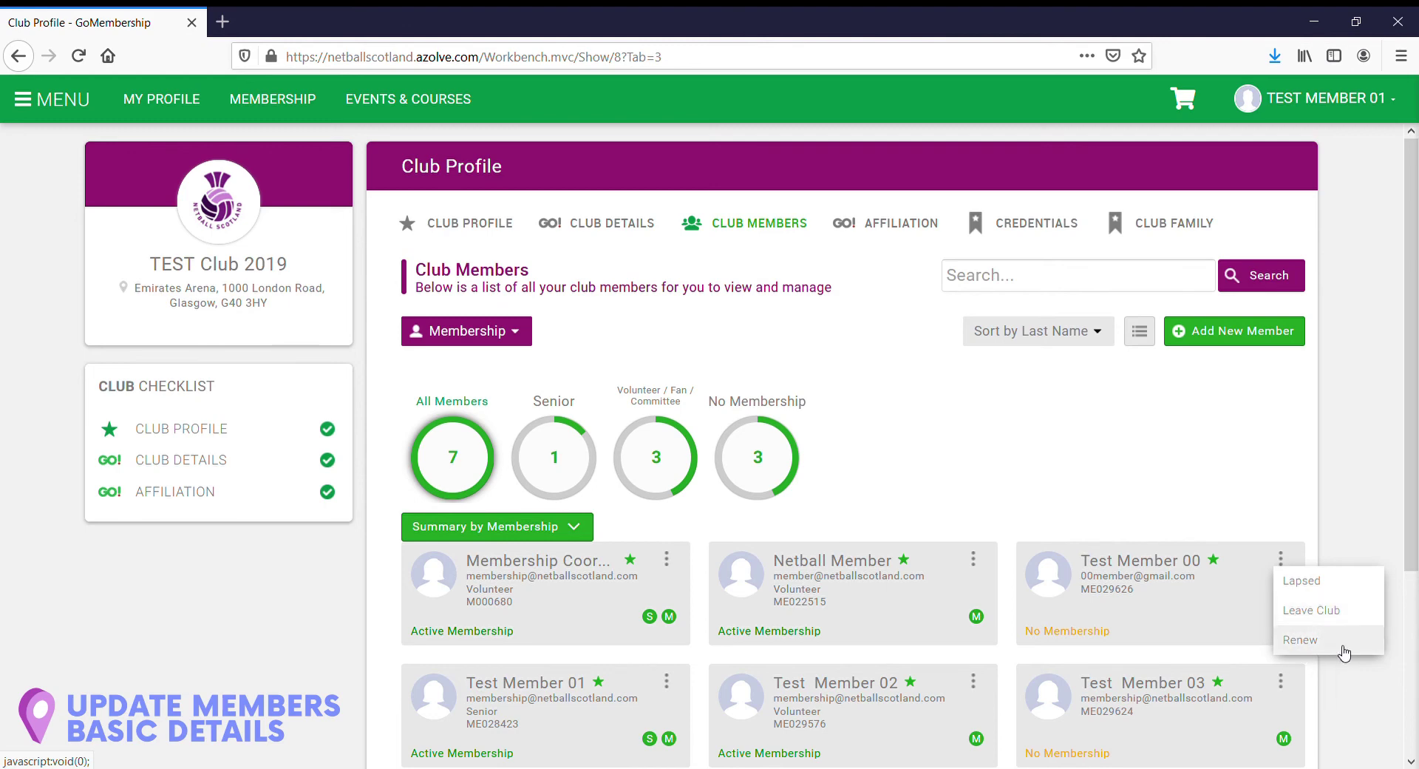
{"action": "left_click", "coordinate": [1141, 564]}
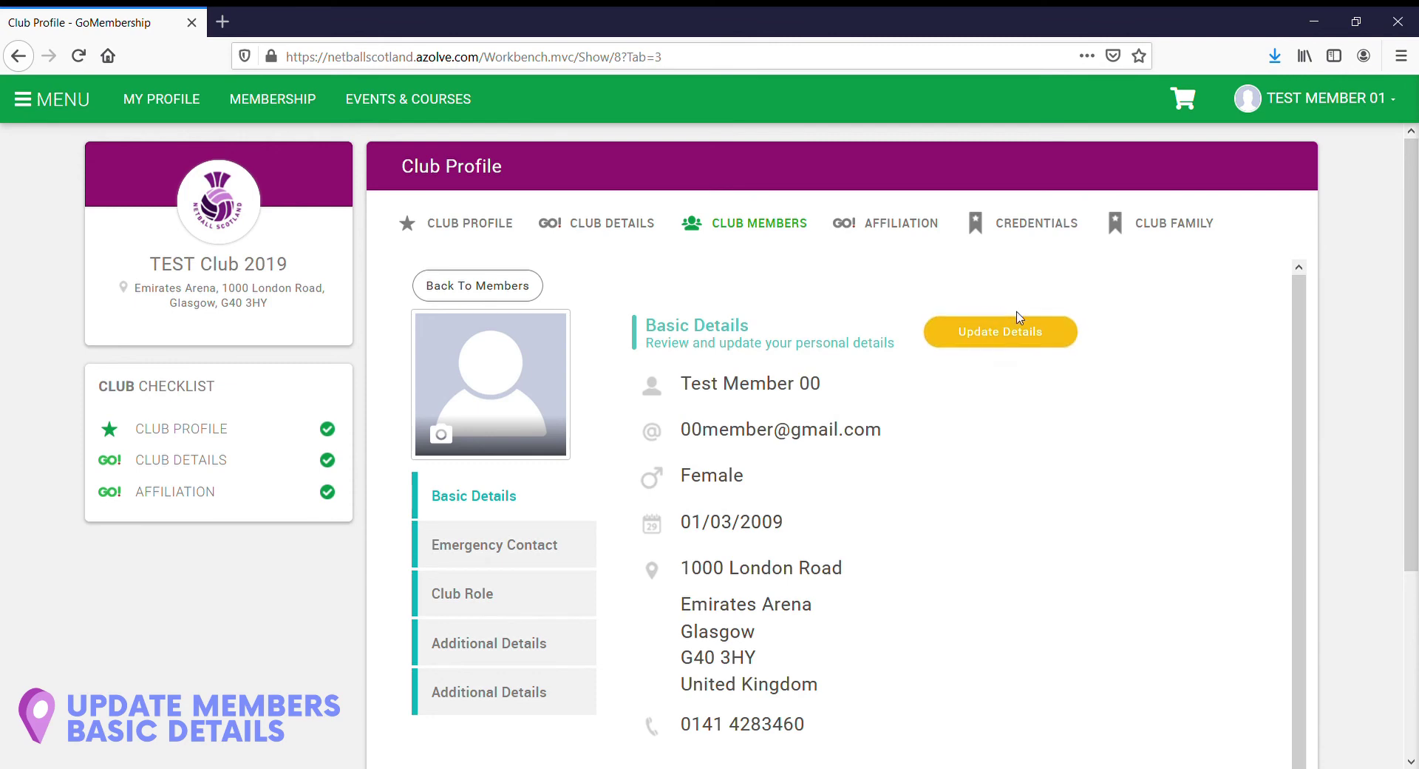
Step: Replace Test Member 00's first address line with '2000 Scotland Road' and save
{"action": "left_click", "coordinate": [982, 353]}
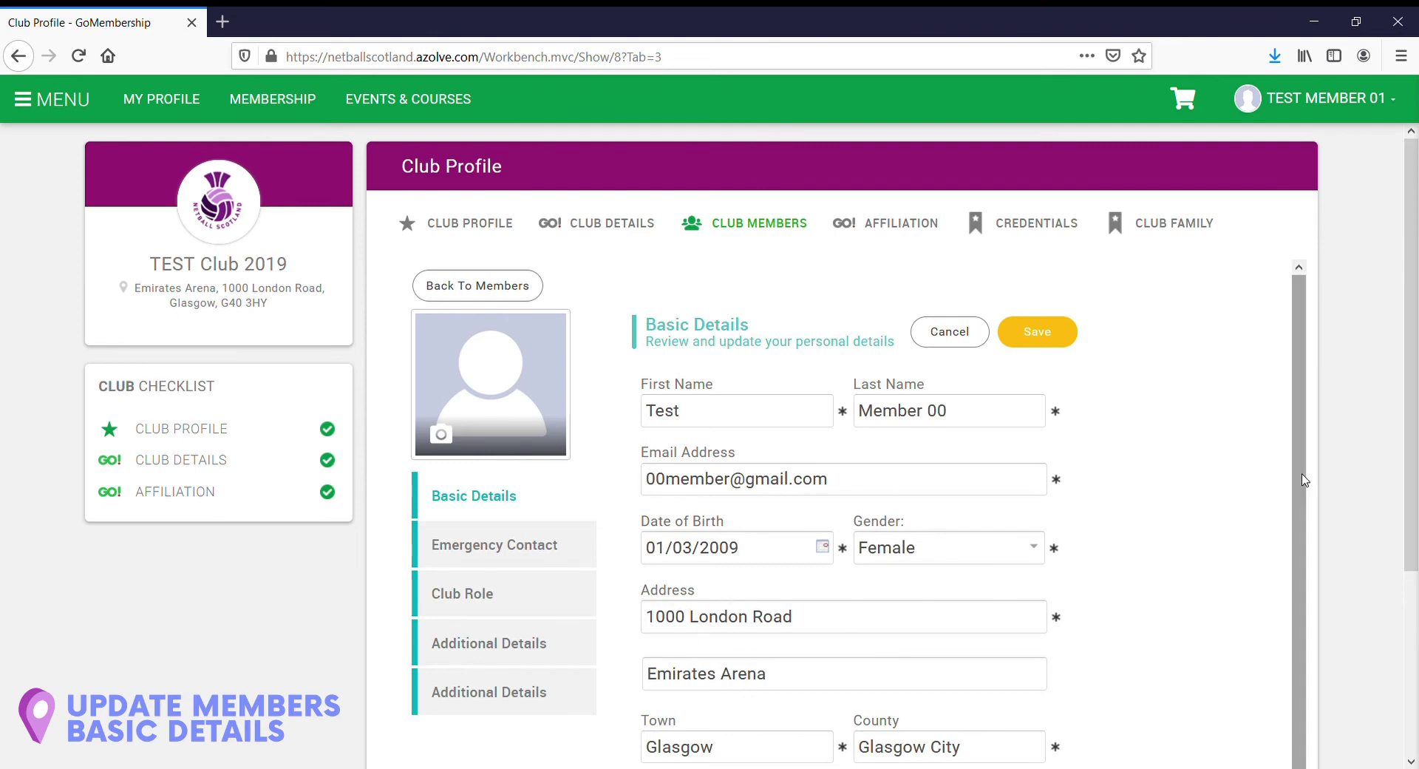
{"action": "left_click_drag", "start_coordinate": [1415, 422], "coordinate": [1414, 624]}
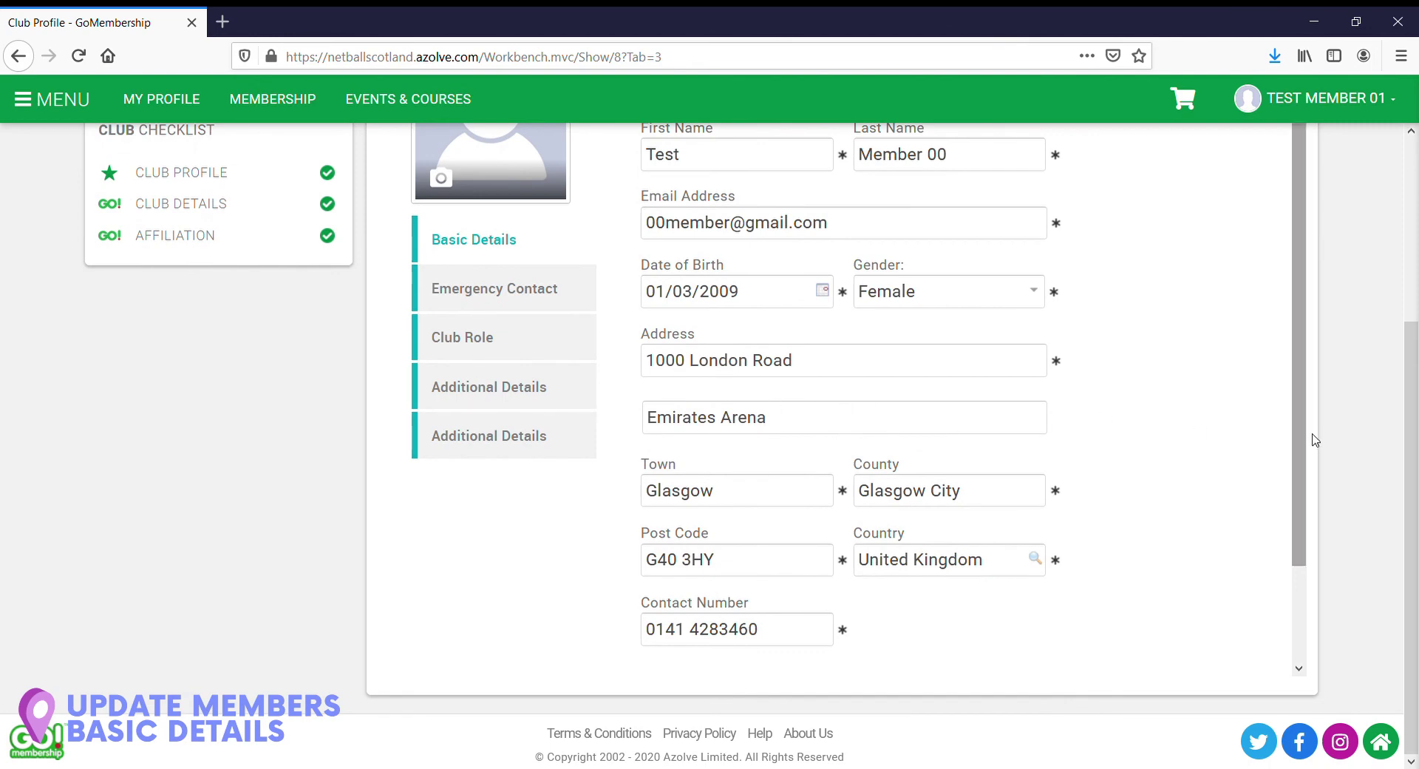
{"action": "left_click_drag", "start_coordinate": [1412, 446], "coordinate": [1412, 334]}
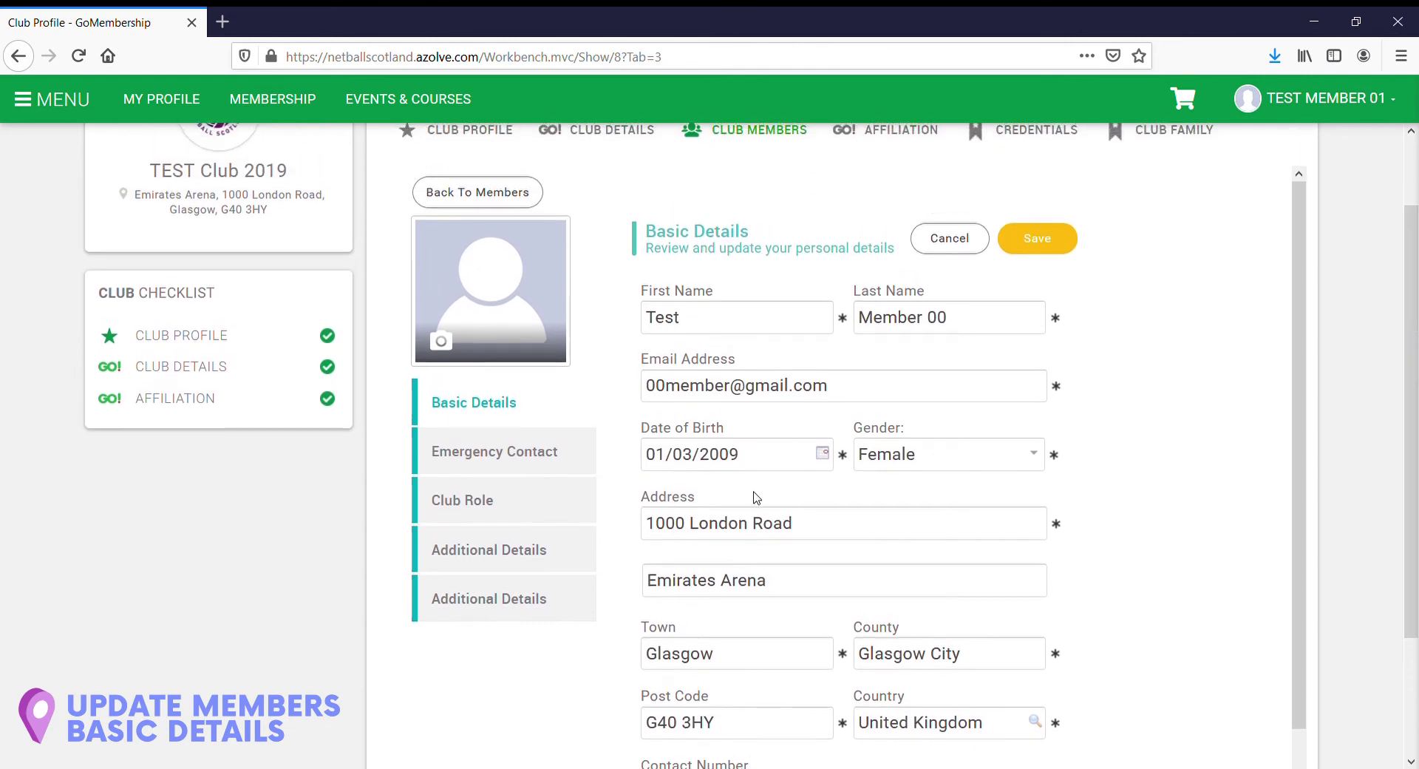
{"action": "left_click_drag", "start_coordinate": [794, 523], "coordinate": [651, 527]}
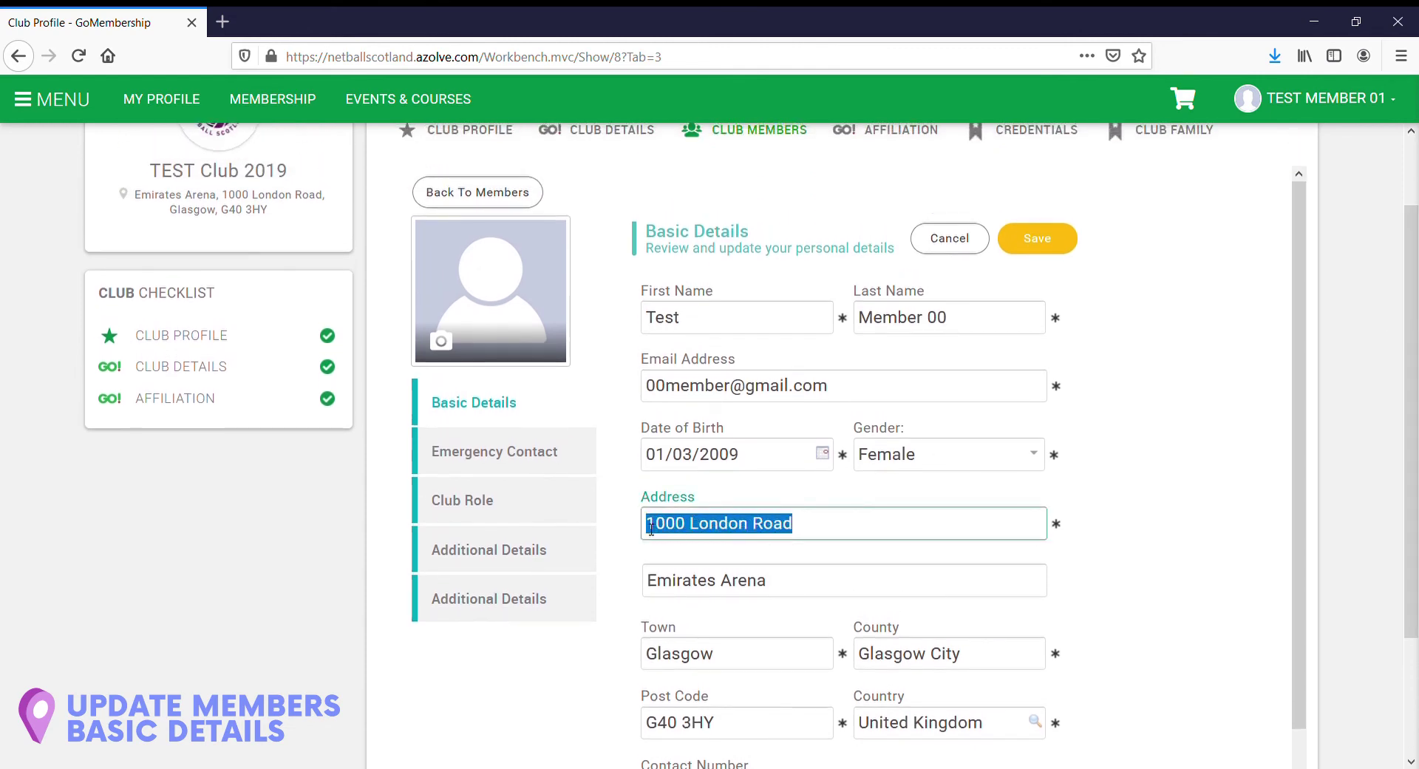
{"action": "type", "text": "2000 Scotland Road"}
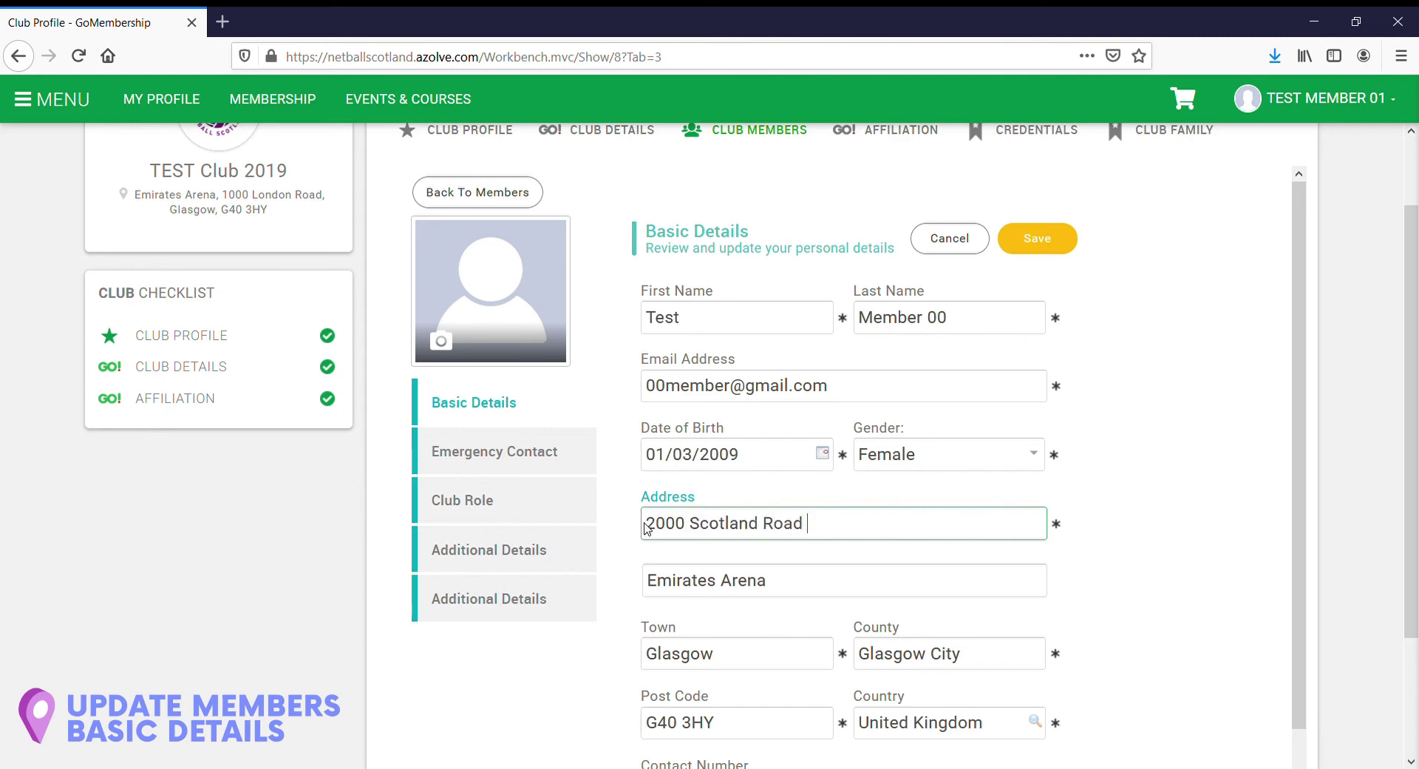
{"action": "left_click", "coordinate": [1036, 254]}
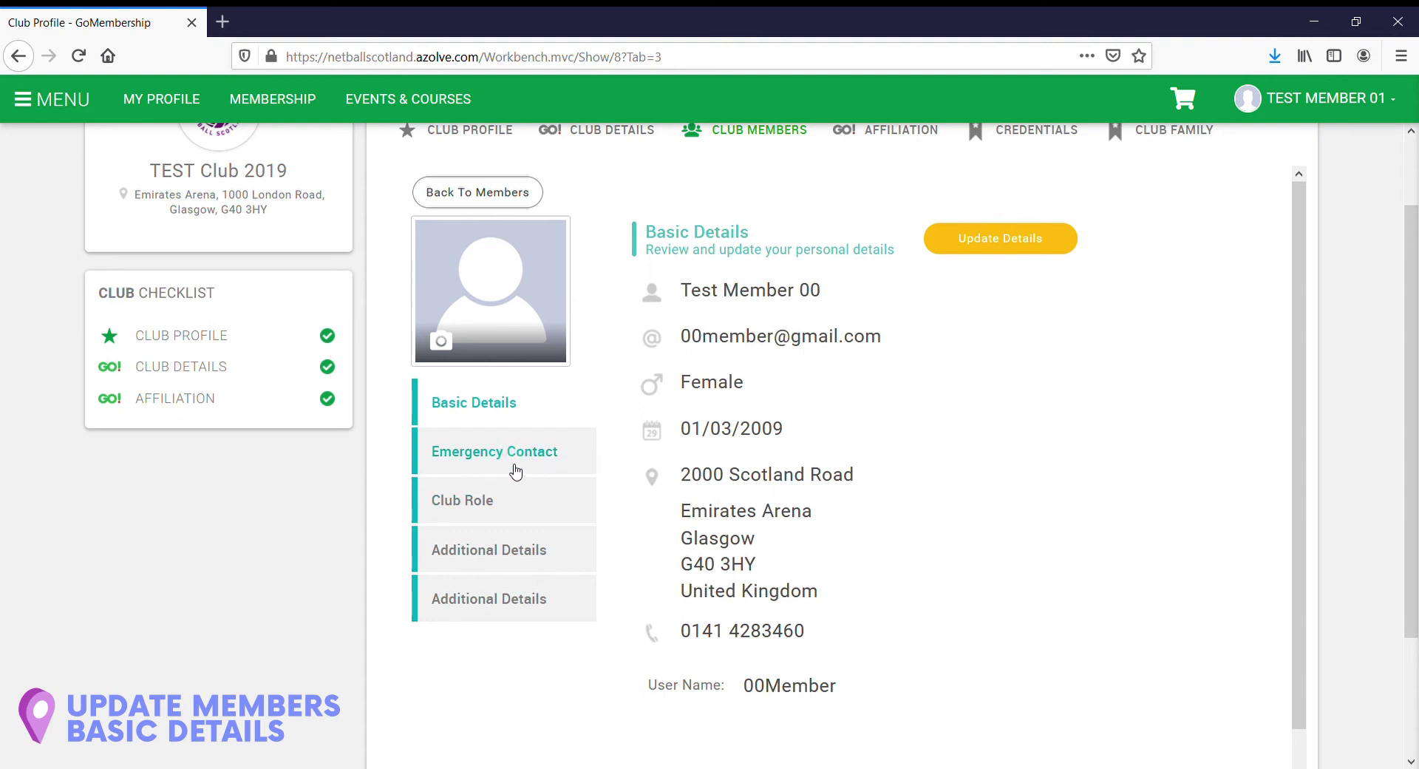
Step: Start a new emergency contact for Test Member 00 and enter the contact's first name and surname
{"action": "left_click", "coordinate": [517, 470]}
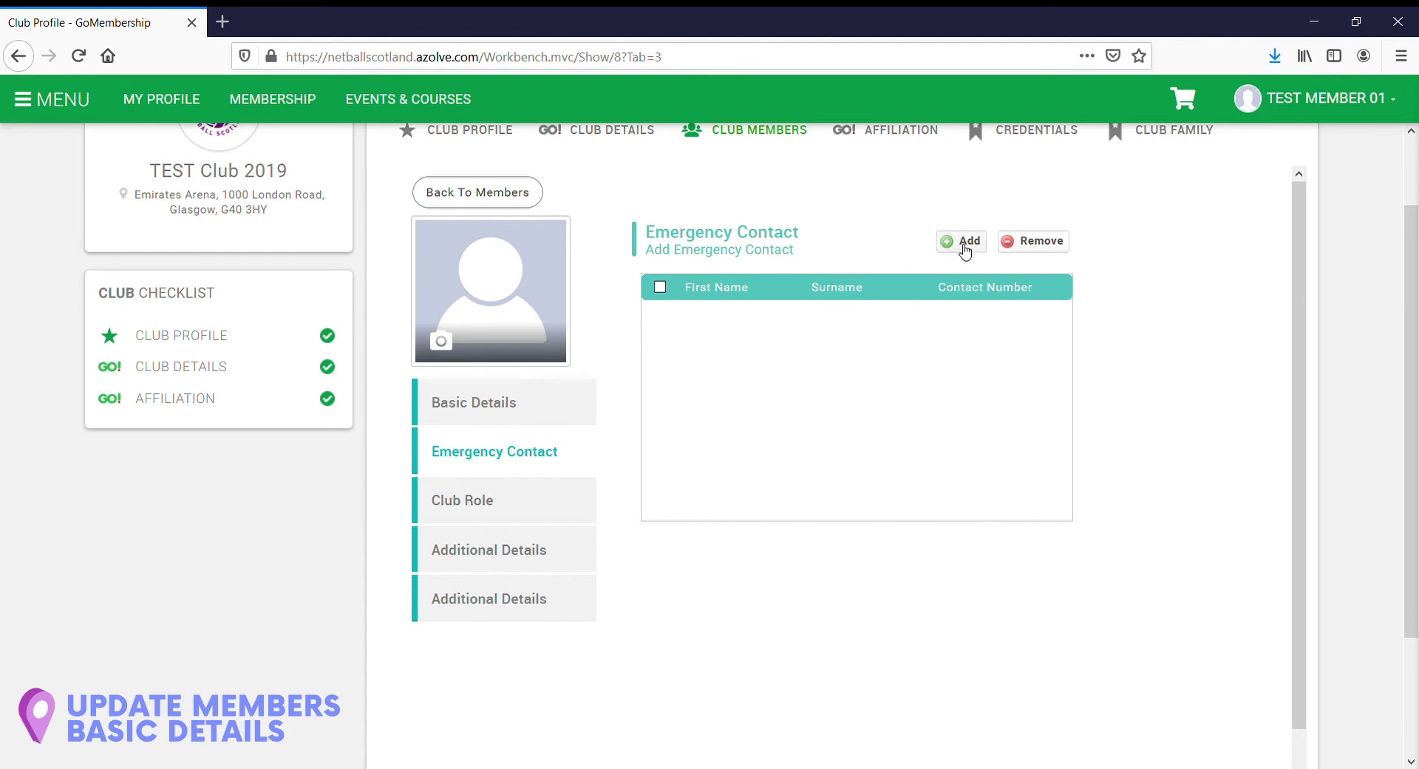
{"action": "left_click", "coordinate": [961, 242]}
{"action": "left_click", "coordinate": [735, 278]}
{"action": "type", "text": "Member"}
{"action": "left_click", "coordinate": [732, 319]}
{"action": "type", "text": "test 345"}
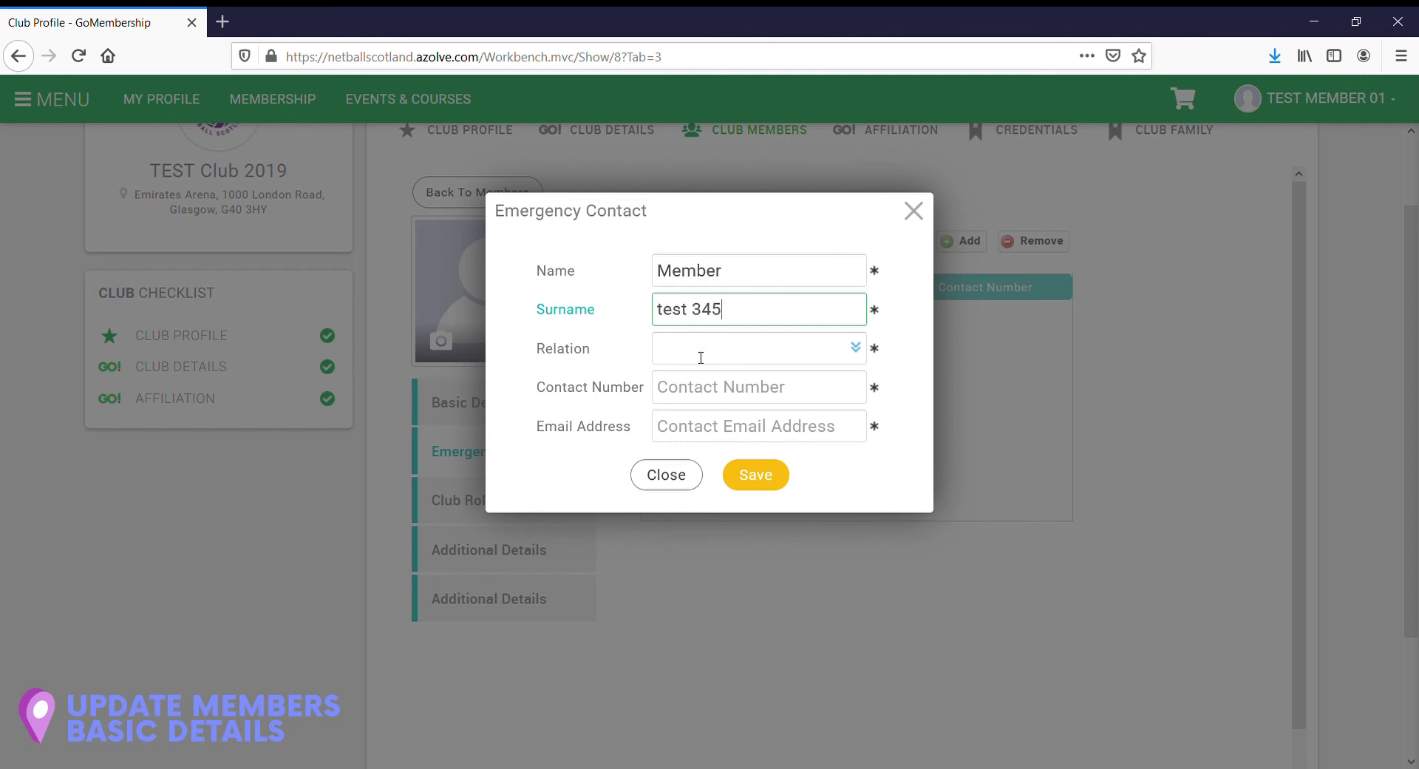
Step: Set the contact's relation to Parent, add their phone number and e-mail, and save
{"action": "left_click", "coordinate": [855, 346]}
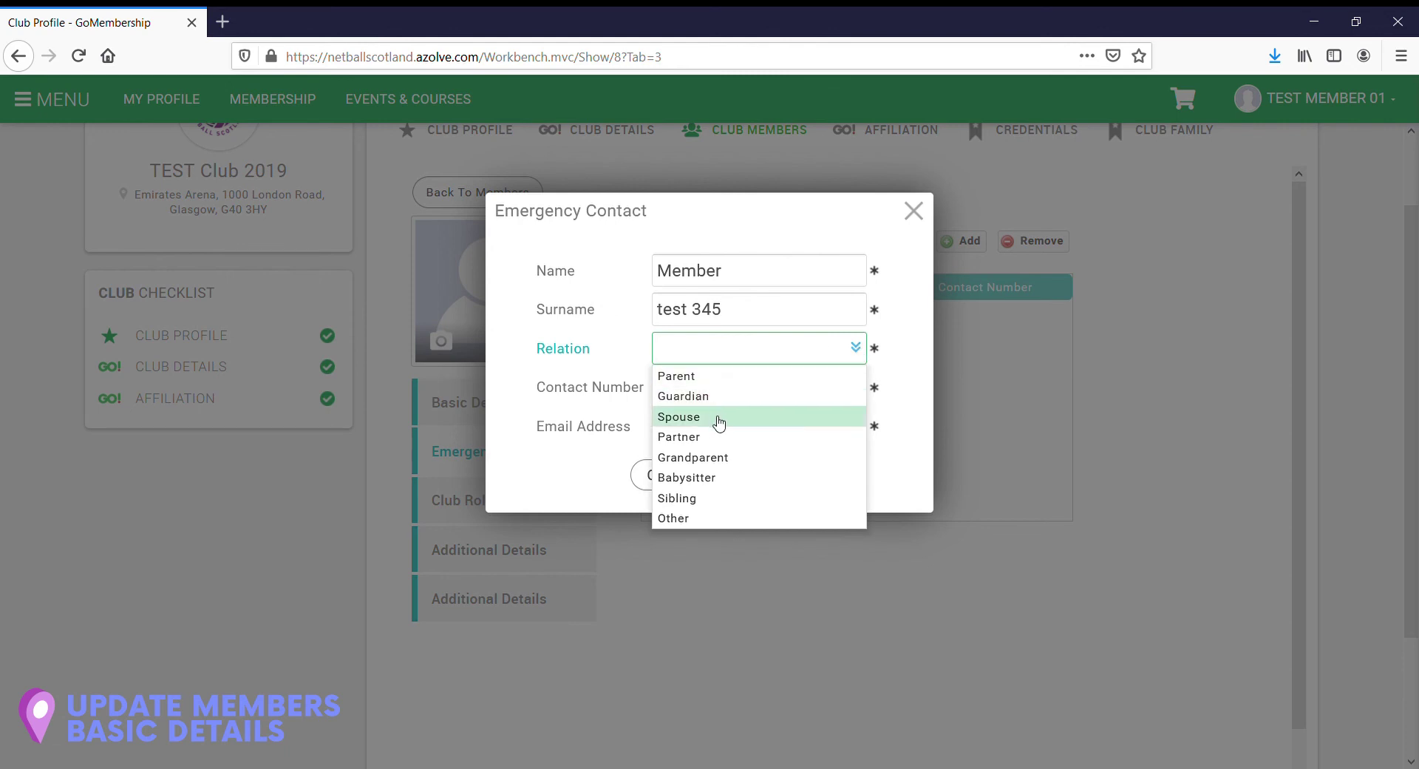
{"action": "left_click", "coordinate": [699, 378]}
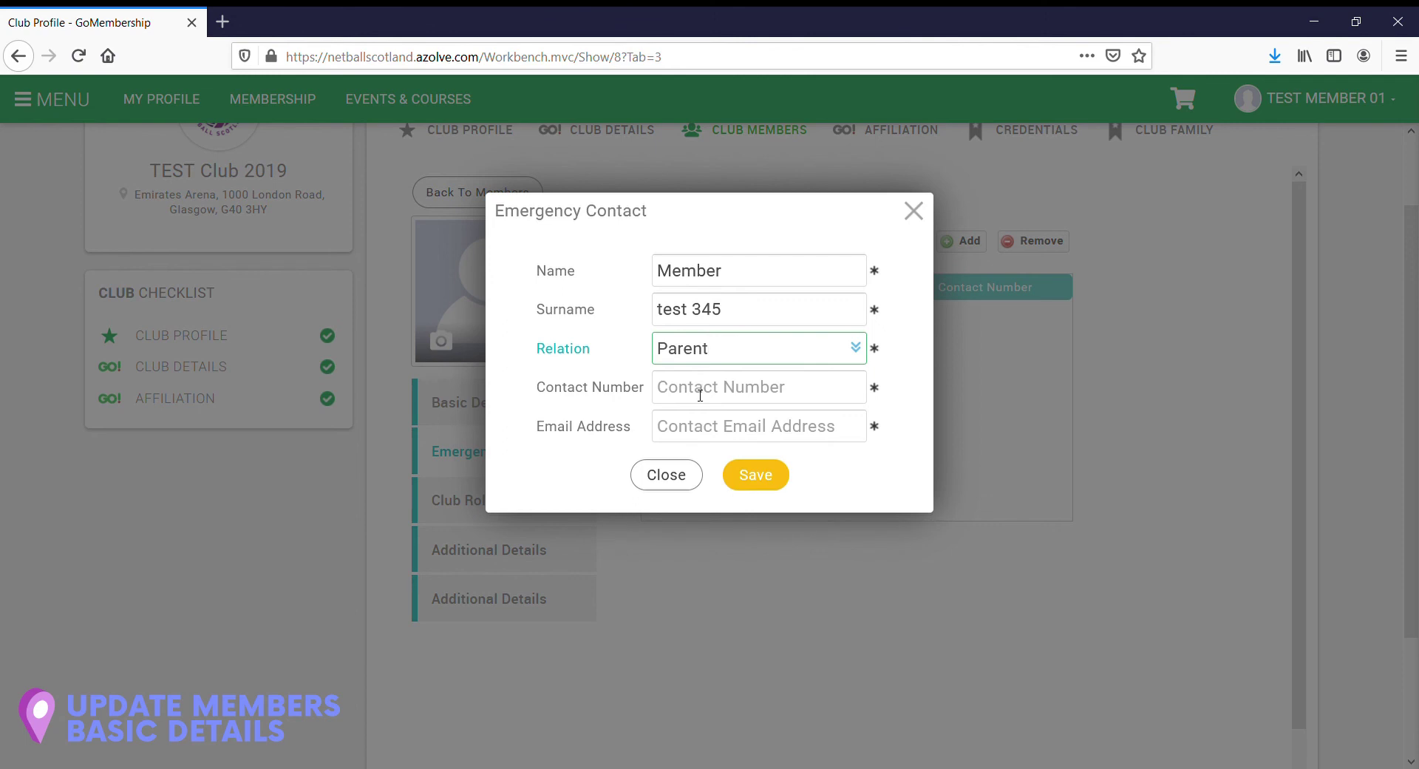
{"action": "left_click", "coordinate": [700, 395]}
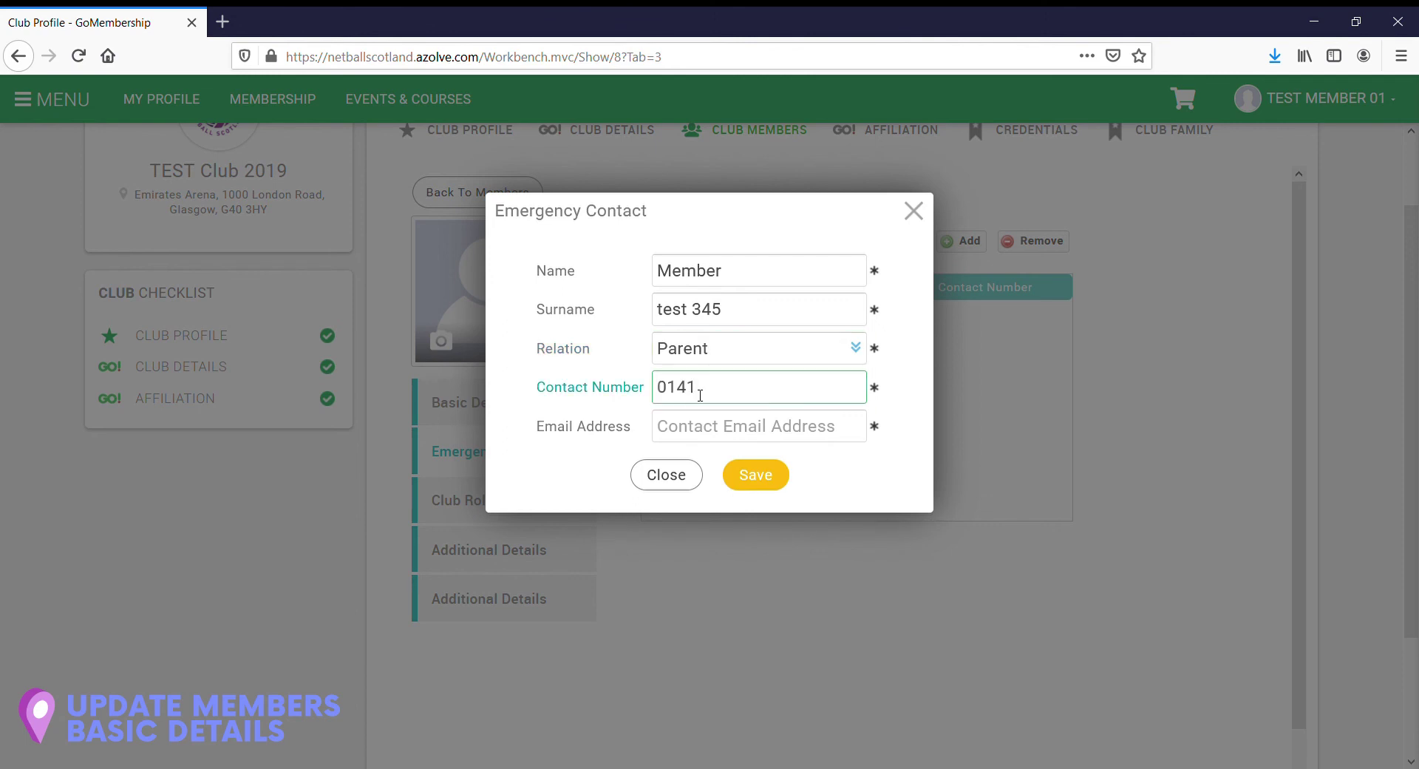
{"action": "left_click", "coordinate": [702, 431]}
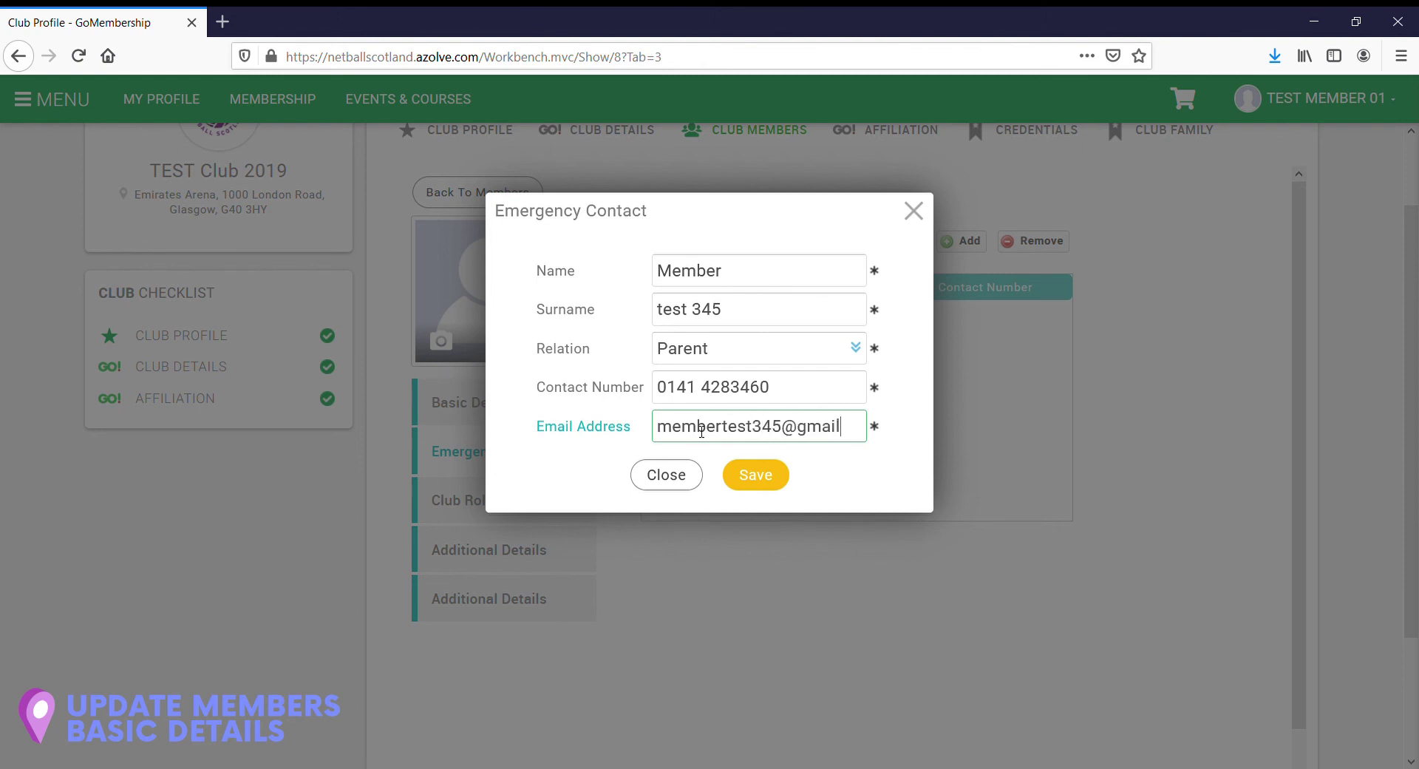
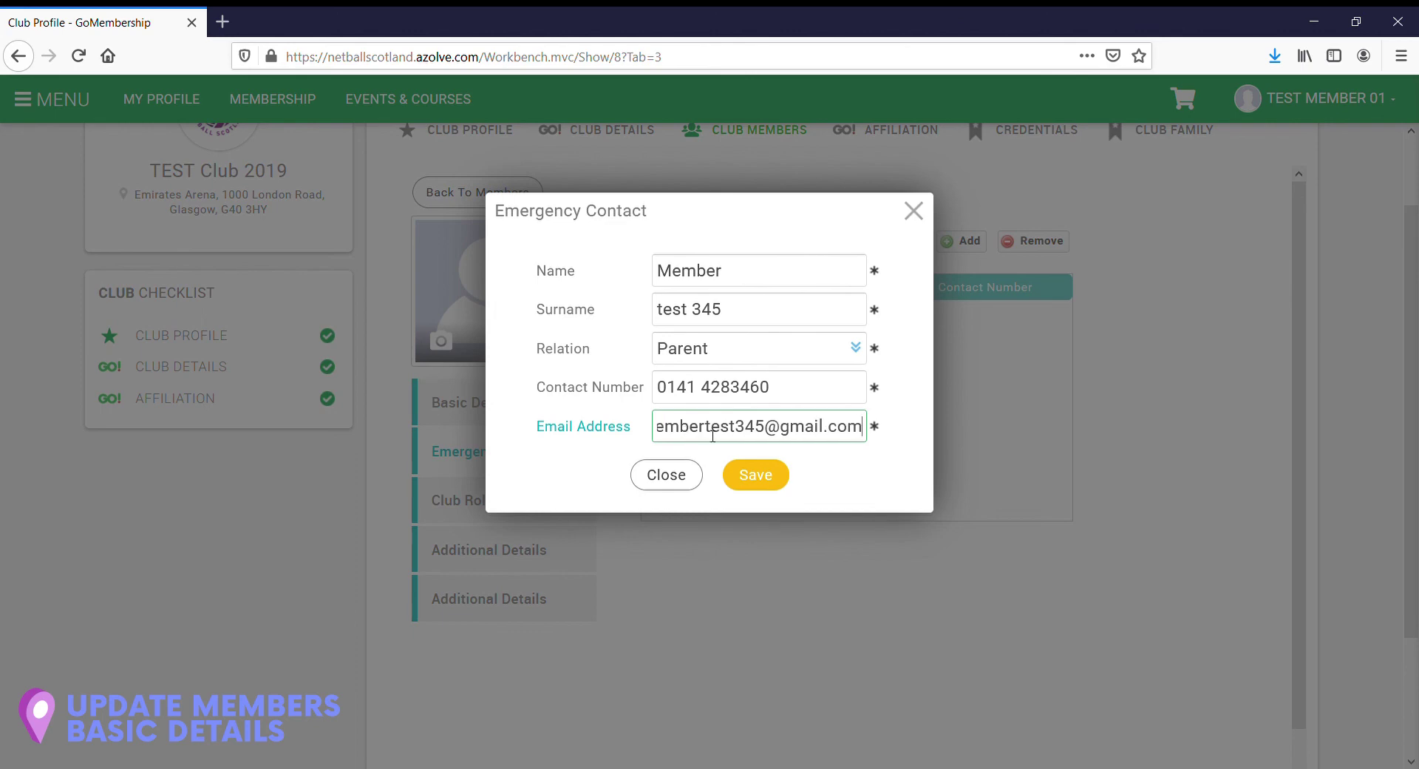
{"action": "left_click", "coordinate": [761, 473]}
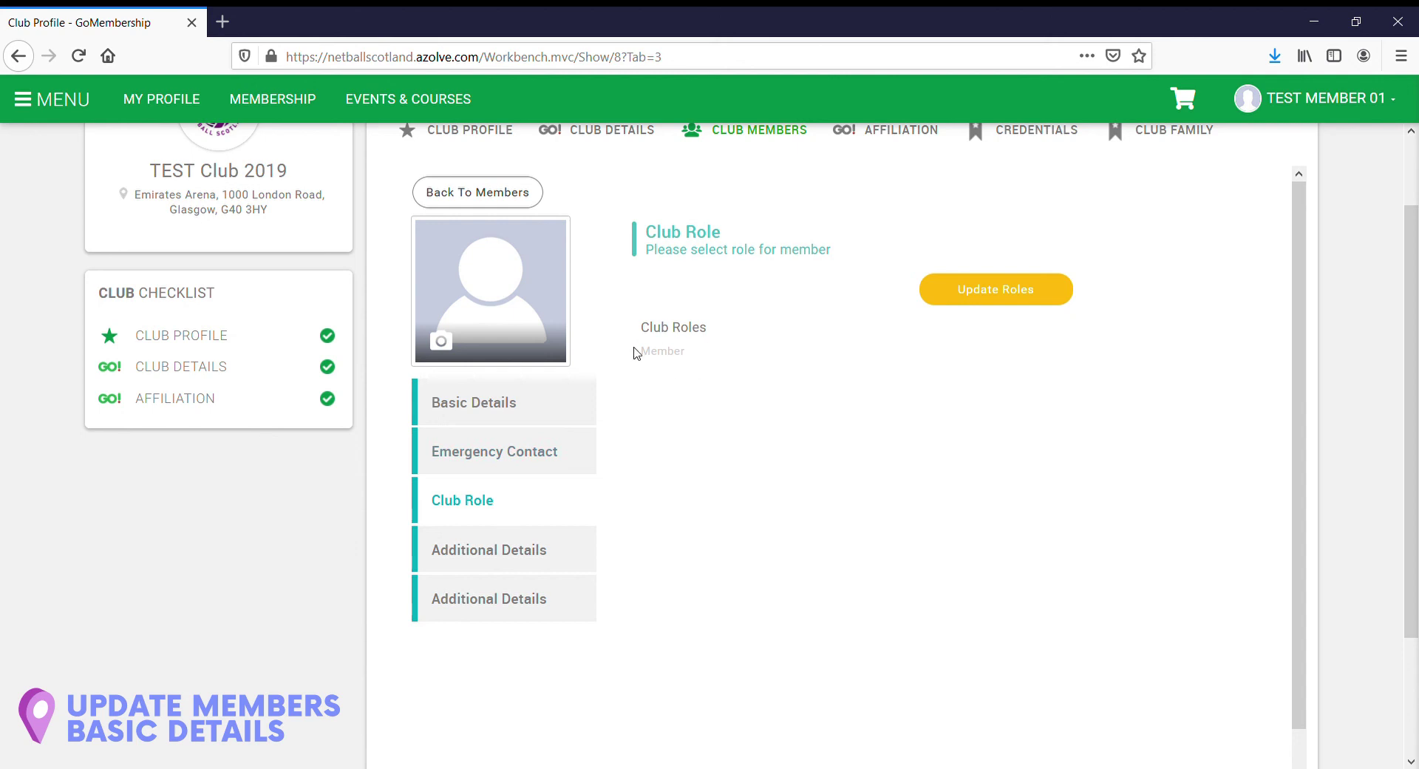
Step: Add the Player role to Test Member 00's club roles alongside Member and save
{"action": "left_click", "coordinate": [999, 291]}
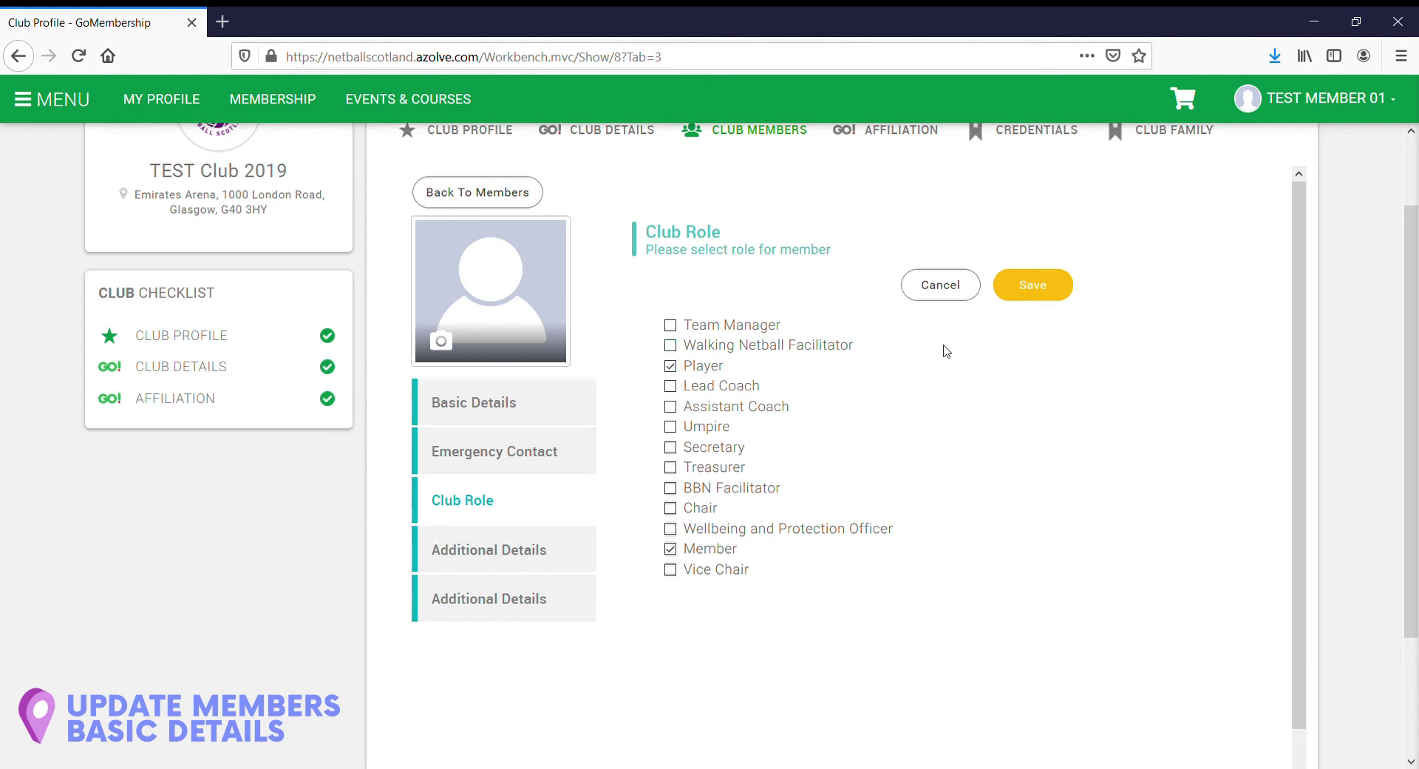
{"action": "left_click", "coordinate": [1031, 288]}
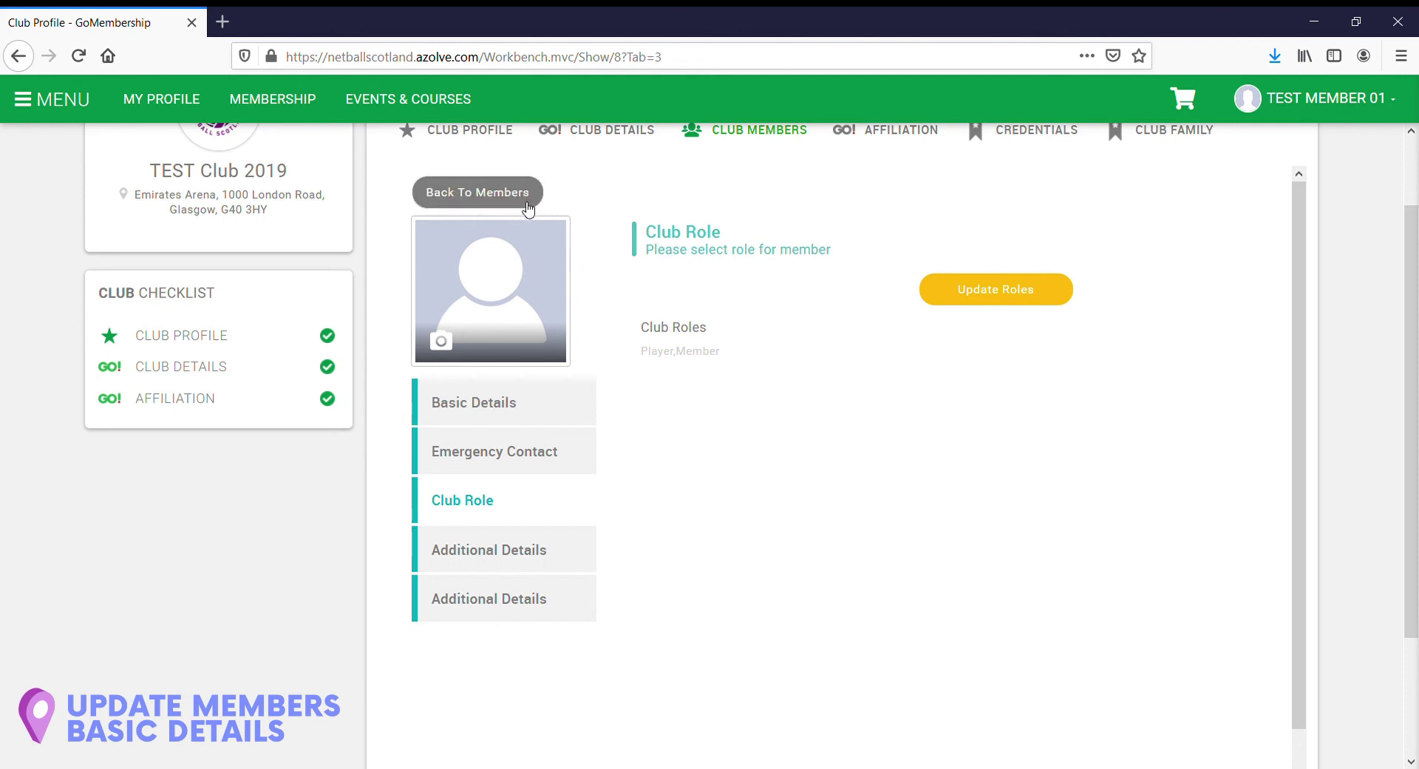
Step: Go back to the TEST Club 2019 member list and scroll down through the cards
{"action": "left_click", "coordinate": [478, 190]}
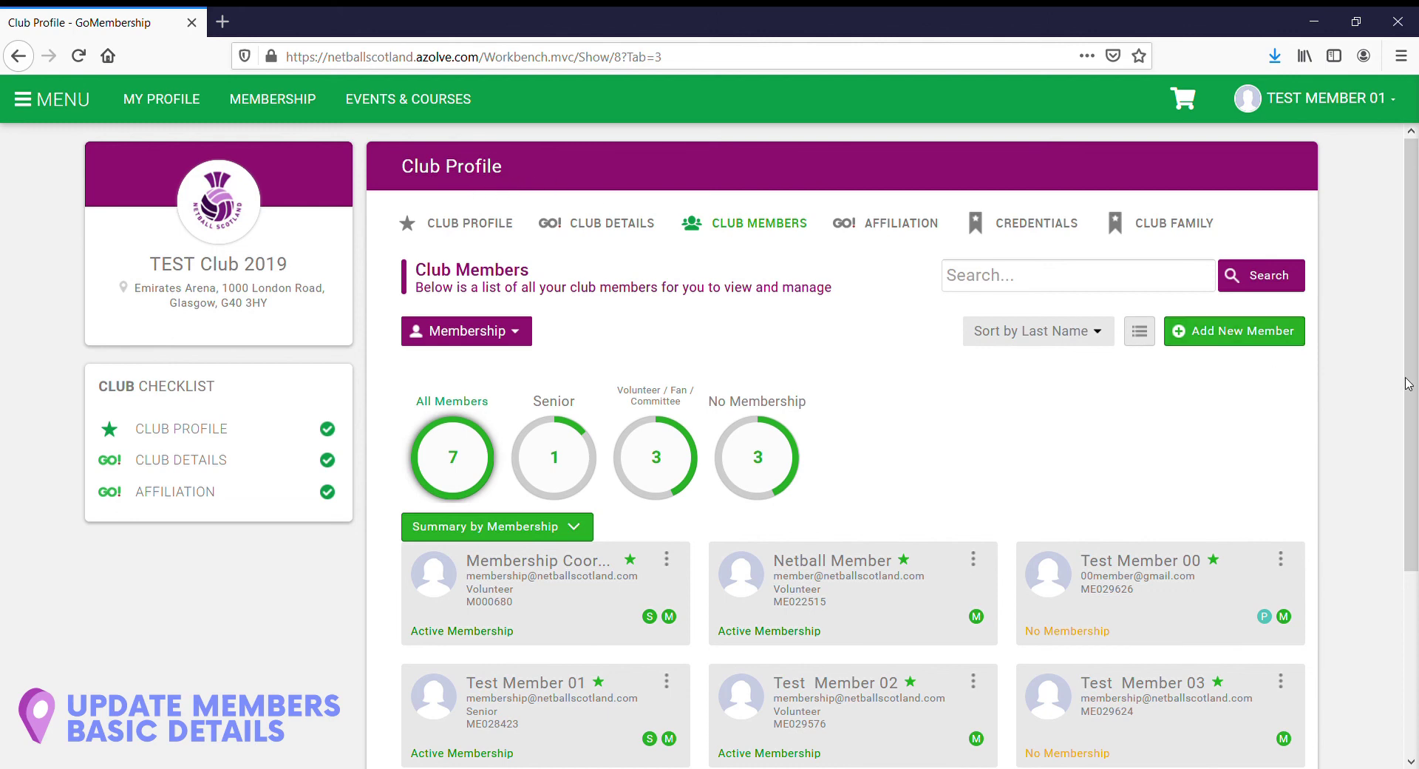
{"action": "scroll", "coordinate": [1409, 384], "scroll_direction": "down", "scroll_amount": 3}
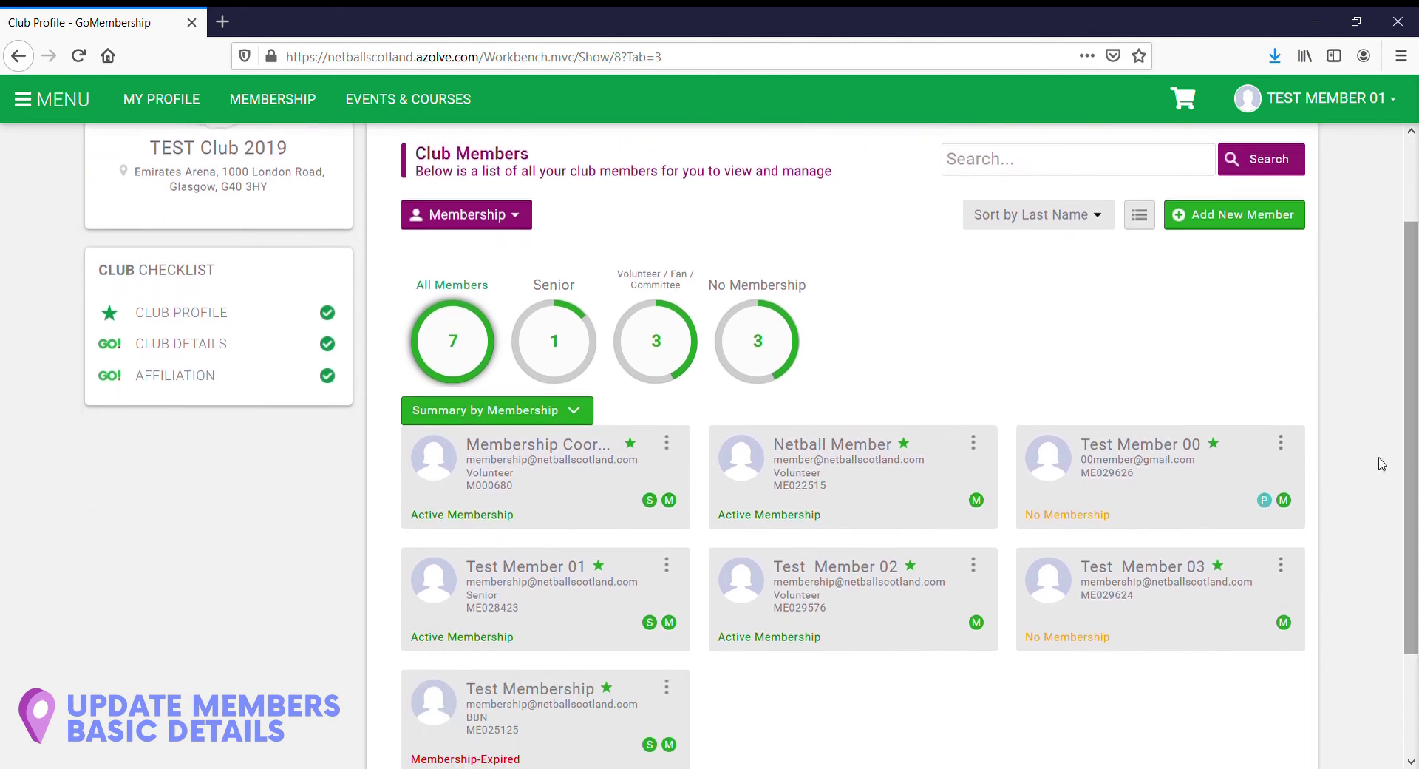